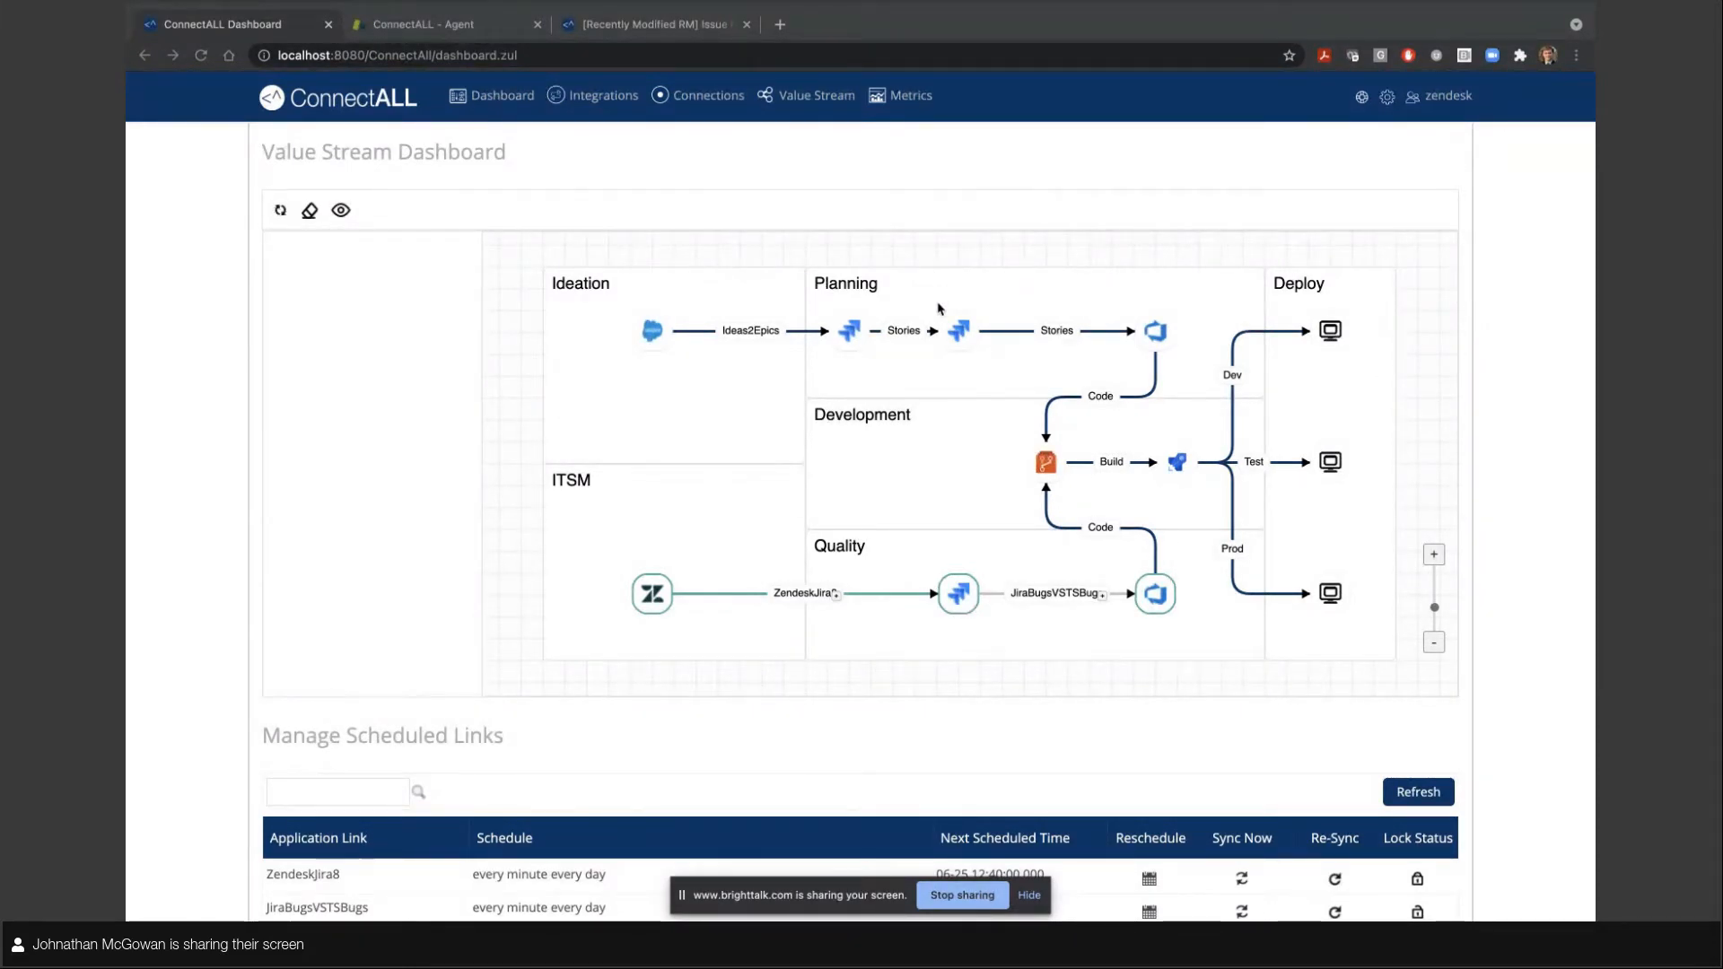
Switch to Zendesk and start a new ticket using the Default Ticket Form.
{"action": "left_click", "coordinate": [428, 29]}
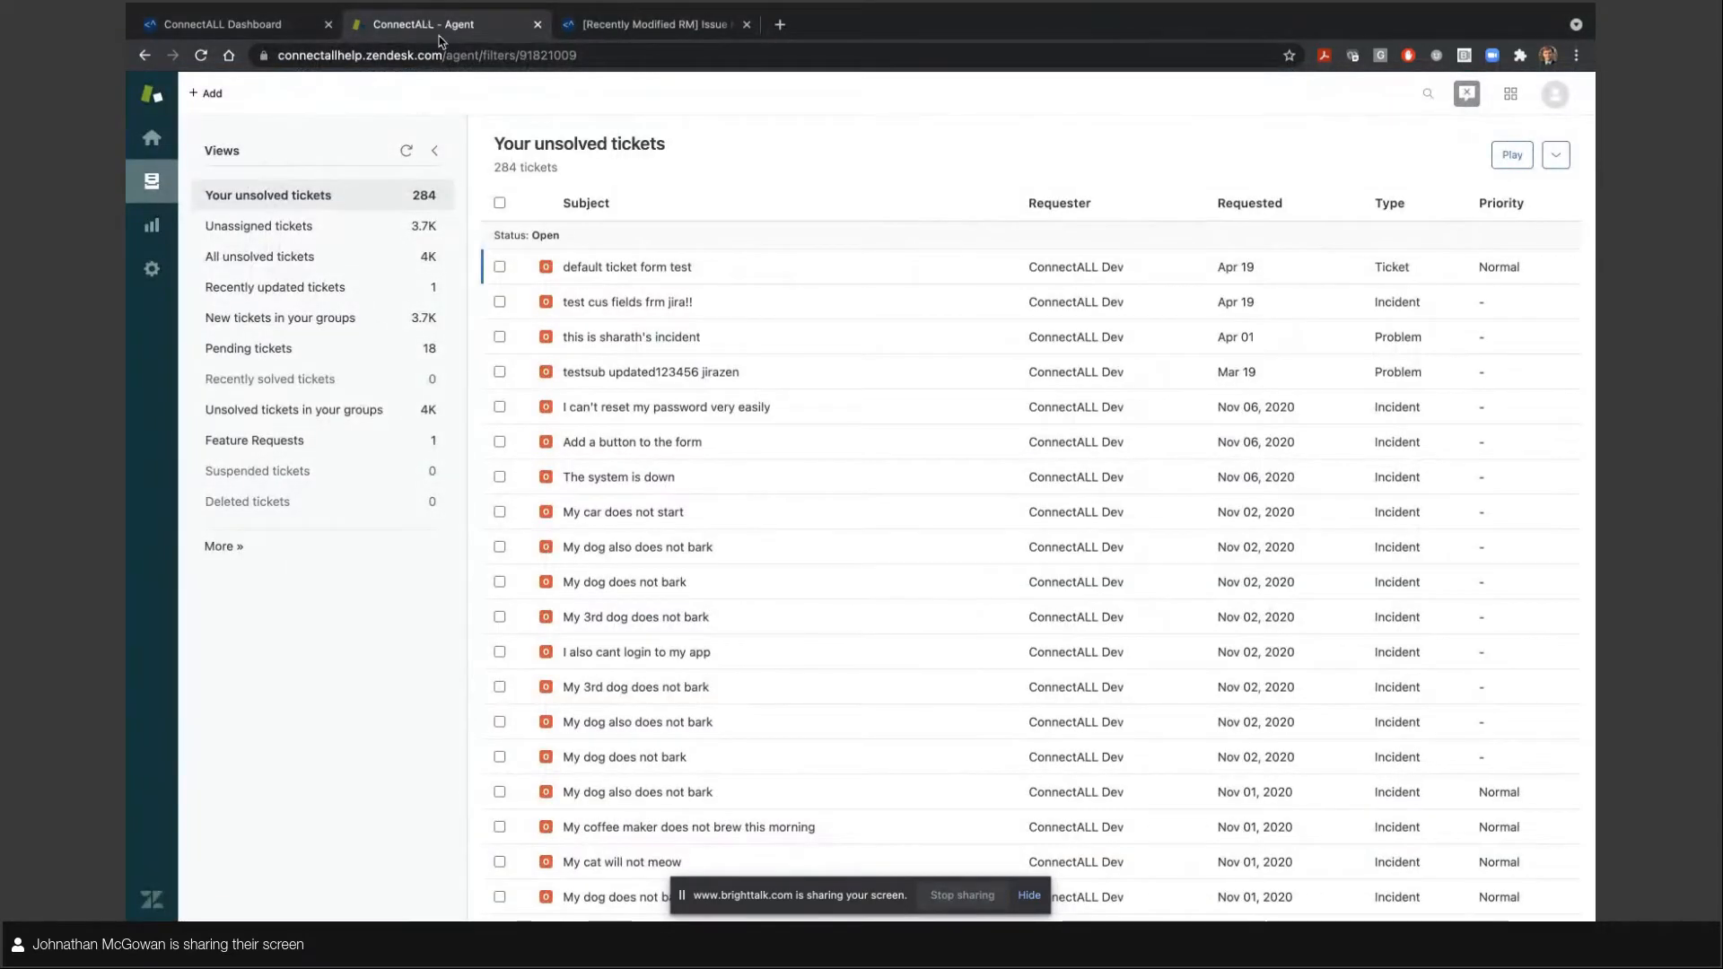
{"action": "left_click", "coordinate": [210, 99]}
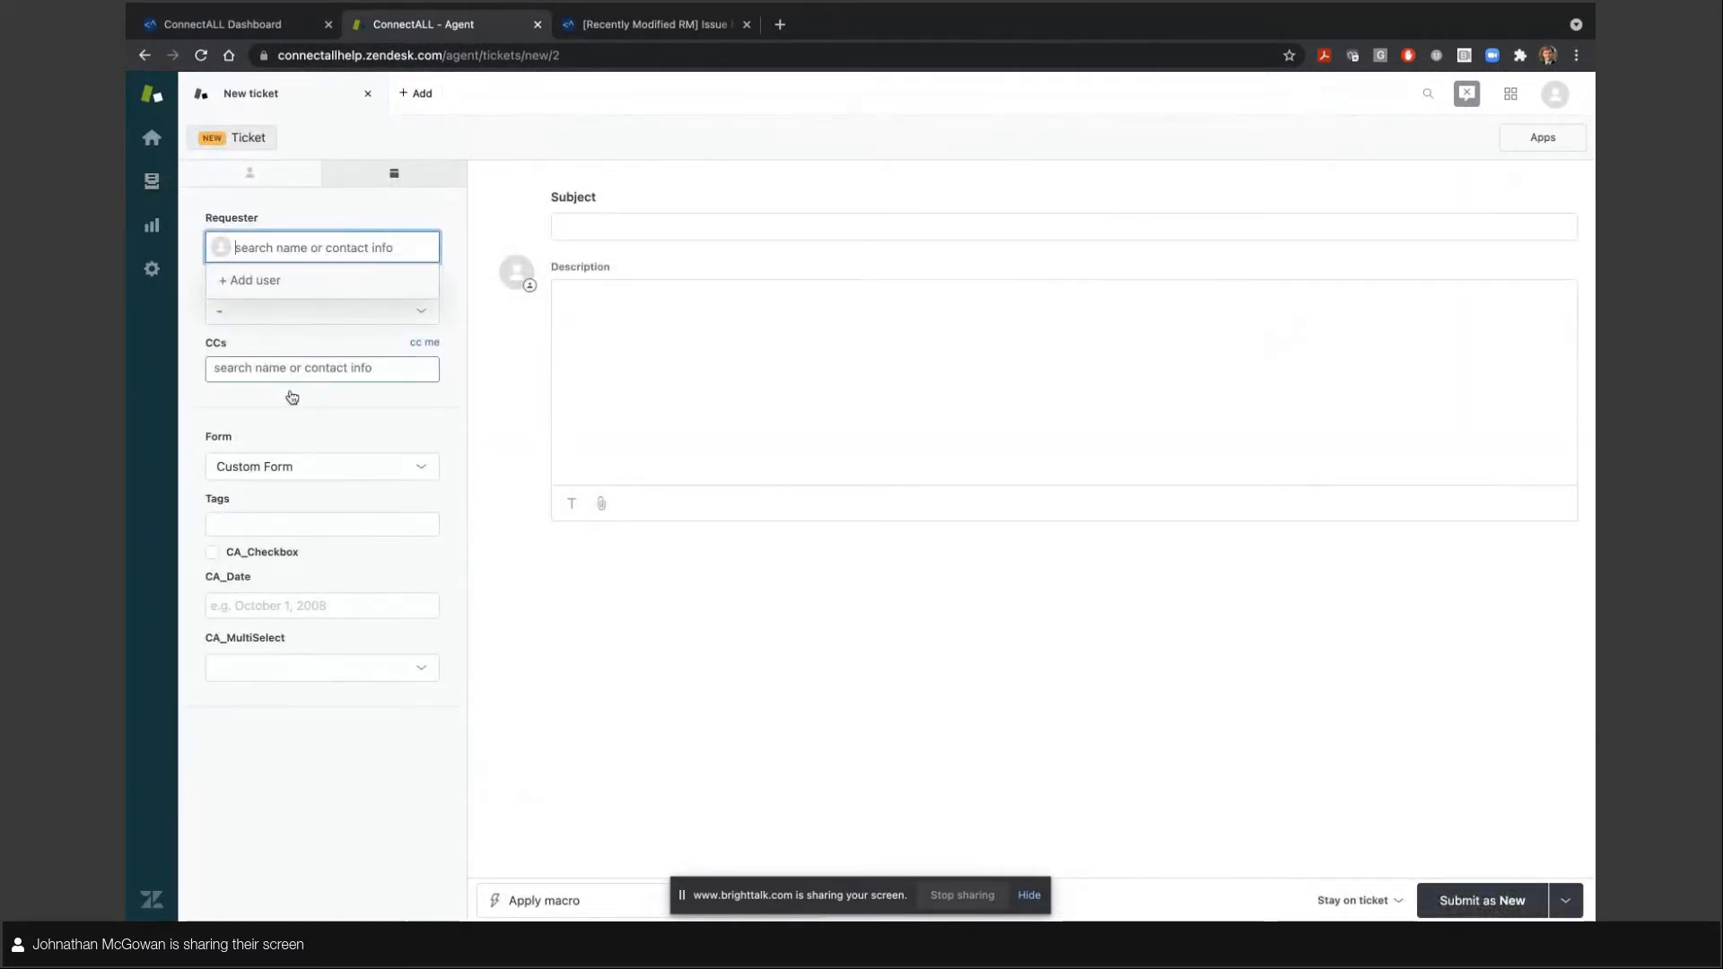
{"action": "left_click", "coordinate": [281, 466]}
{"action": "left_click", "coordinate": [287, 503]}
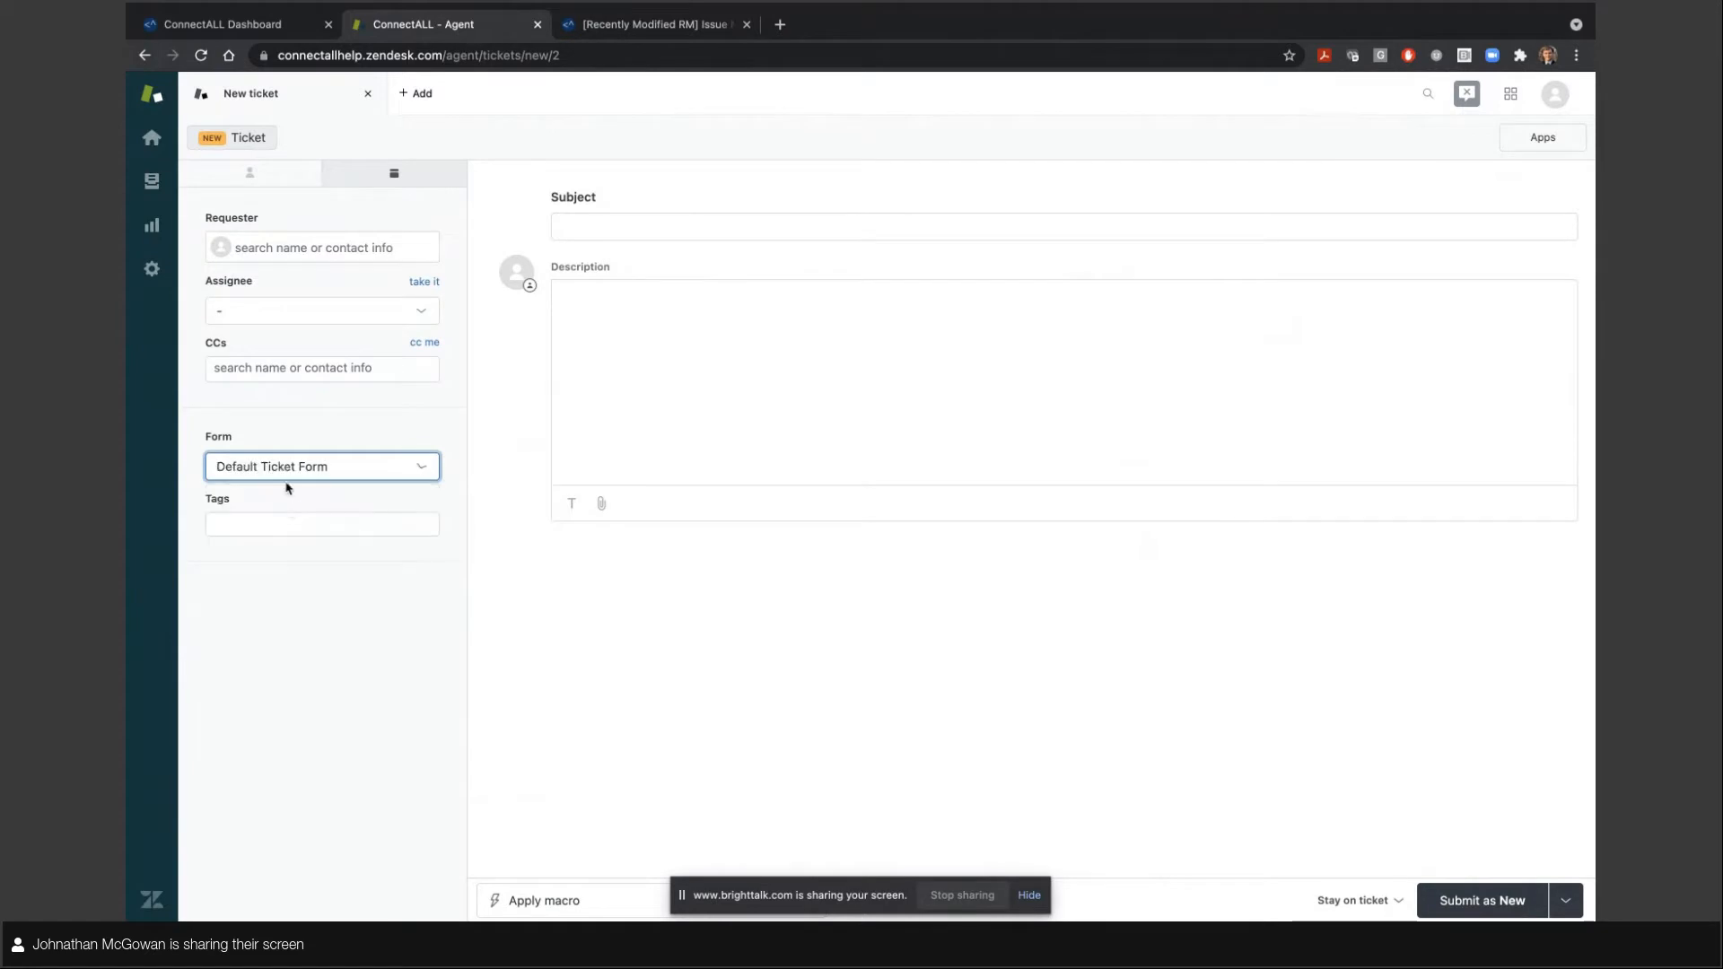
Set the ticket's requester to ConnectALL Dev and its assignee to Support/ConnectALL Dev.
{"action": "left_click", "coordinate": [329, 250]}
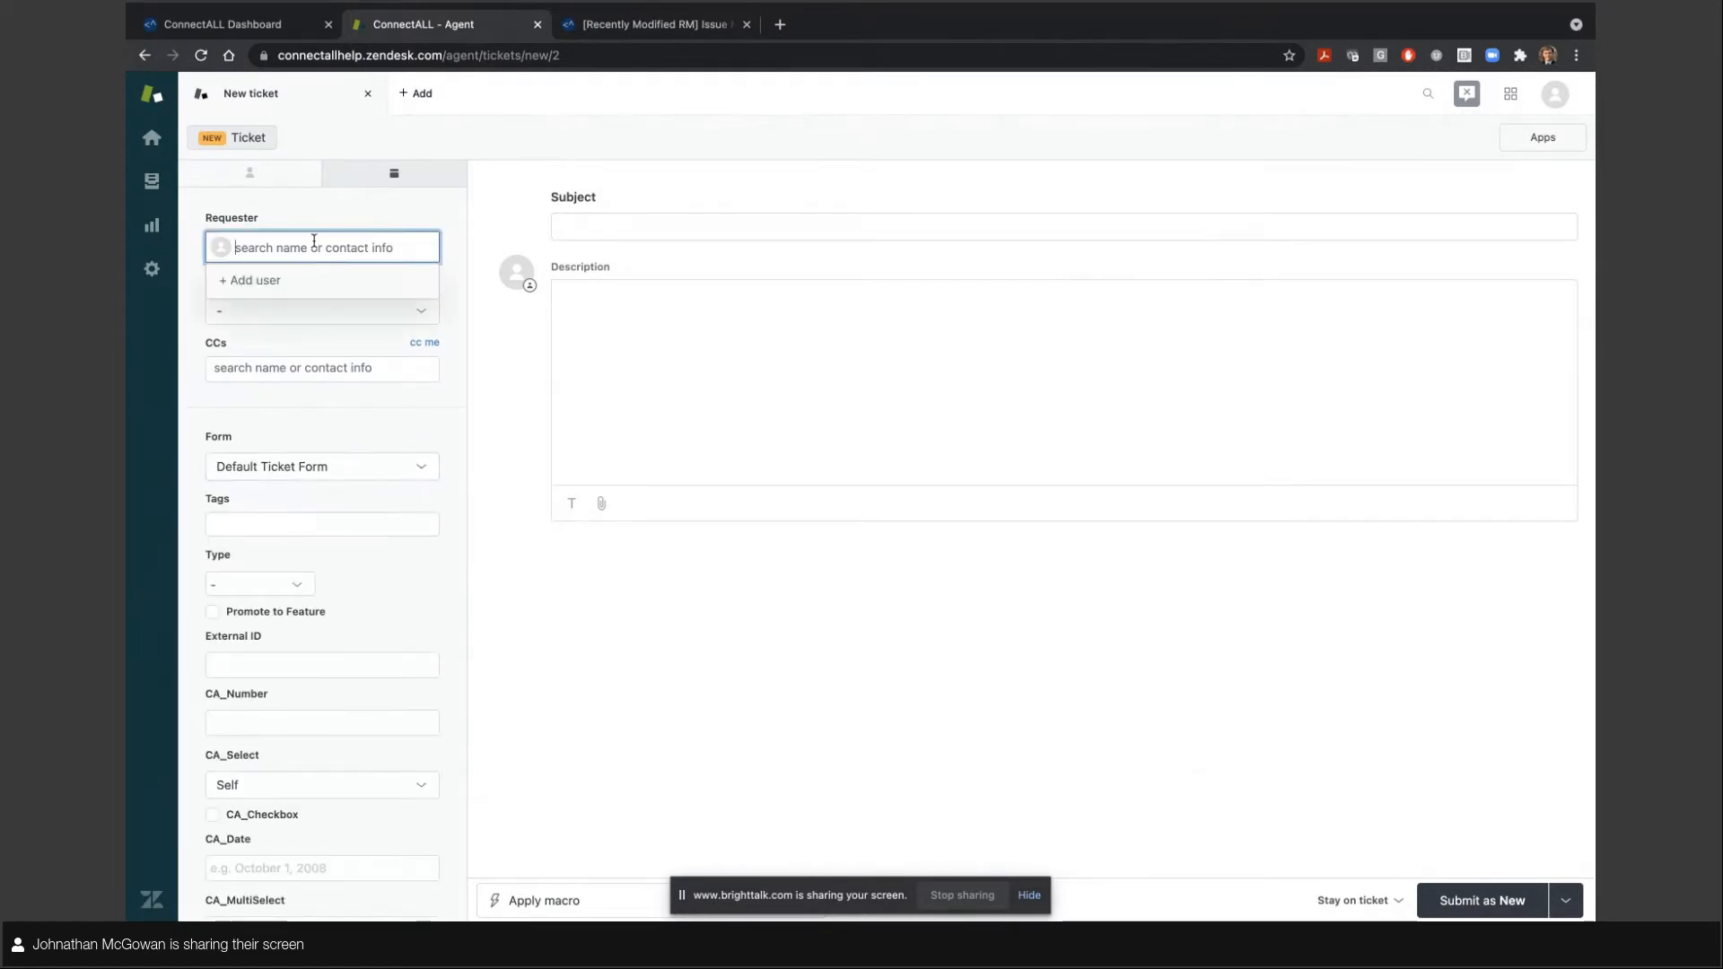
{"action": "type", "text": "dev"}
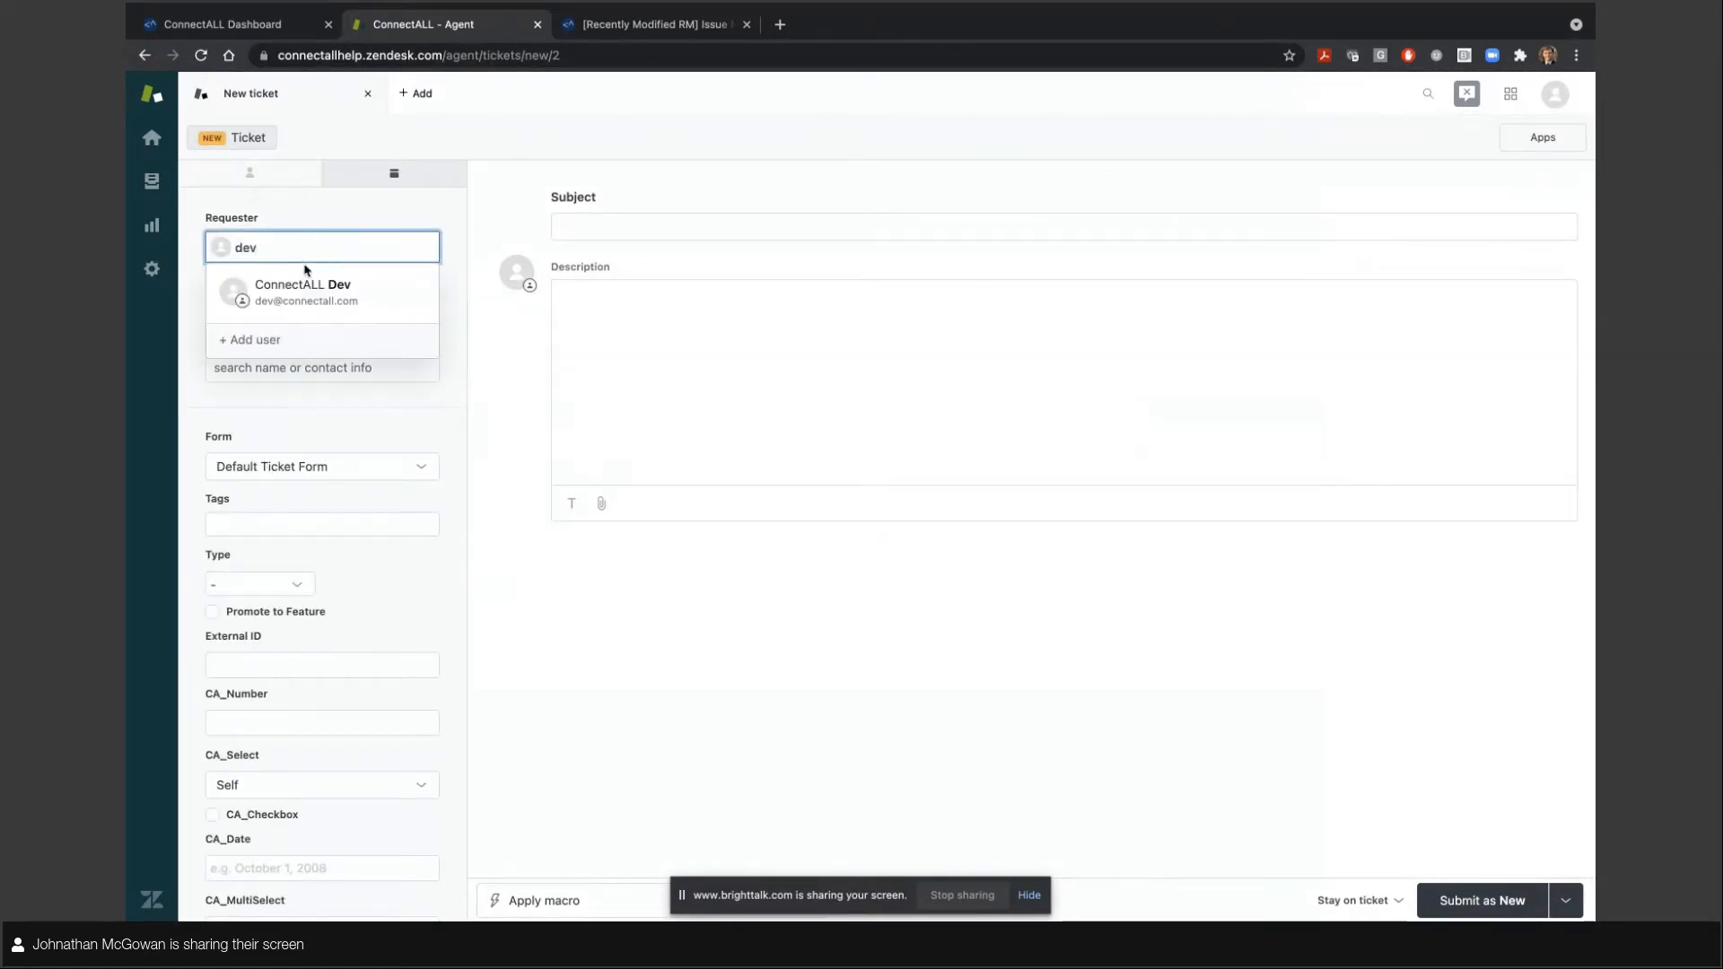
{"action": "left_click", "coordinate": [296, 285]}
{"action": "left_click", "coordinate": [289, 310]}
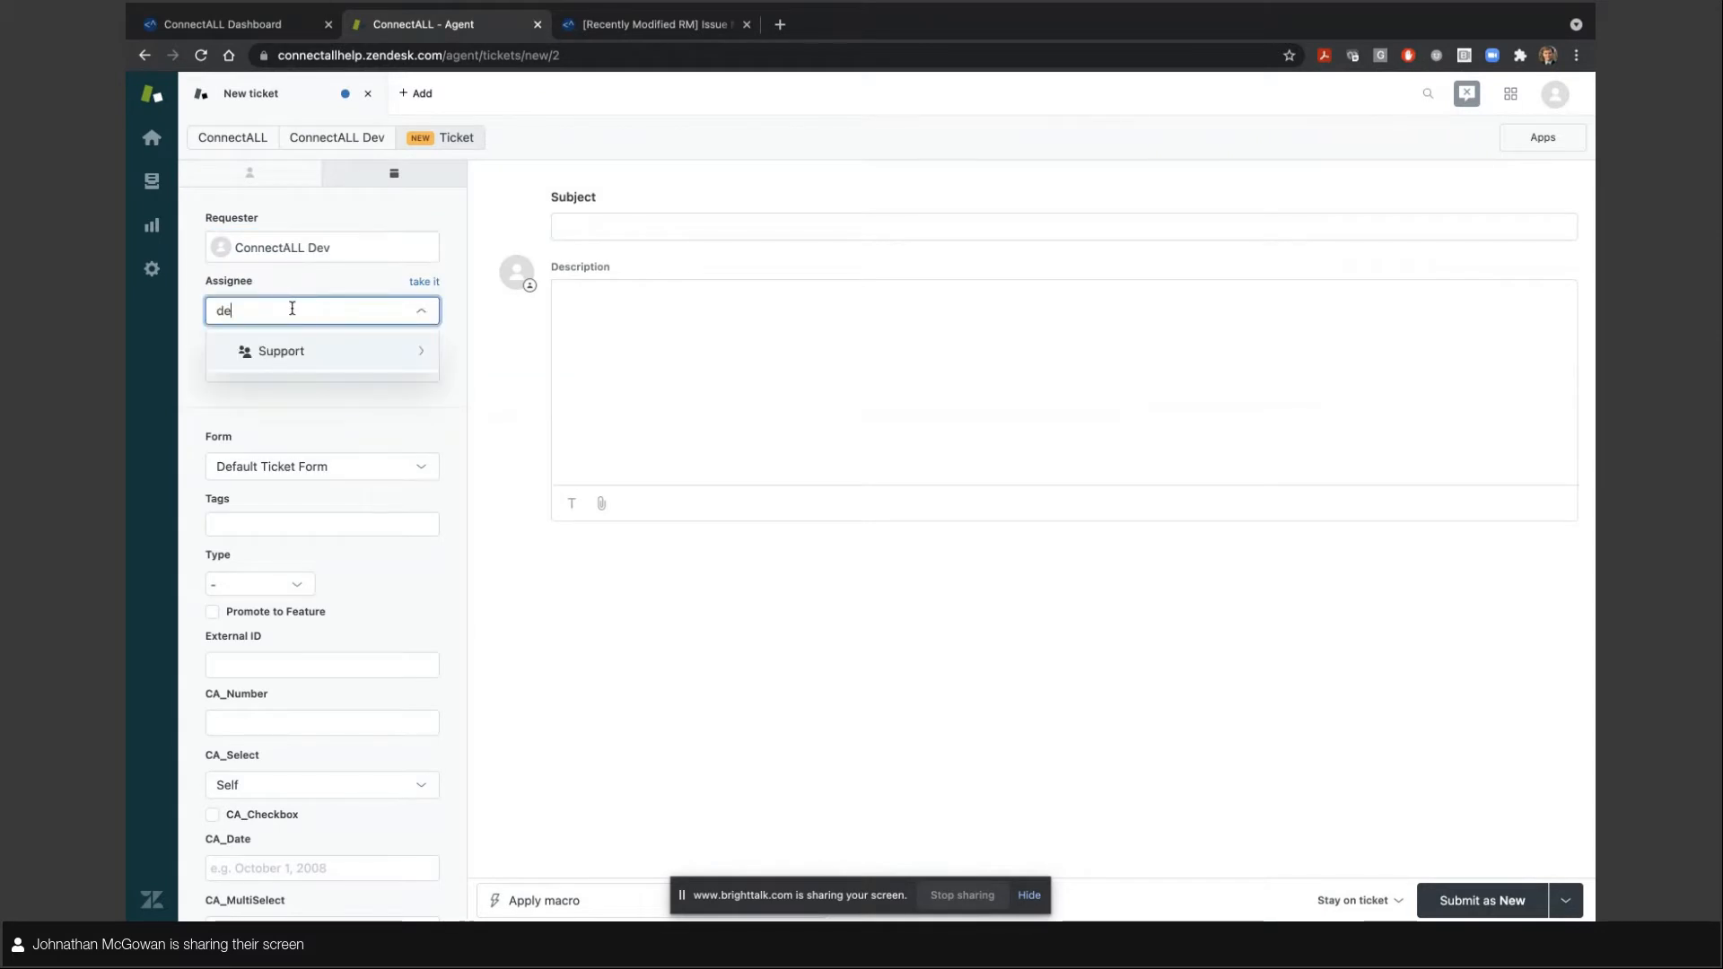
{"action": "type", "text": "de"}
{"action": "left_click", "coordinate": [284, 350]}
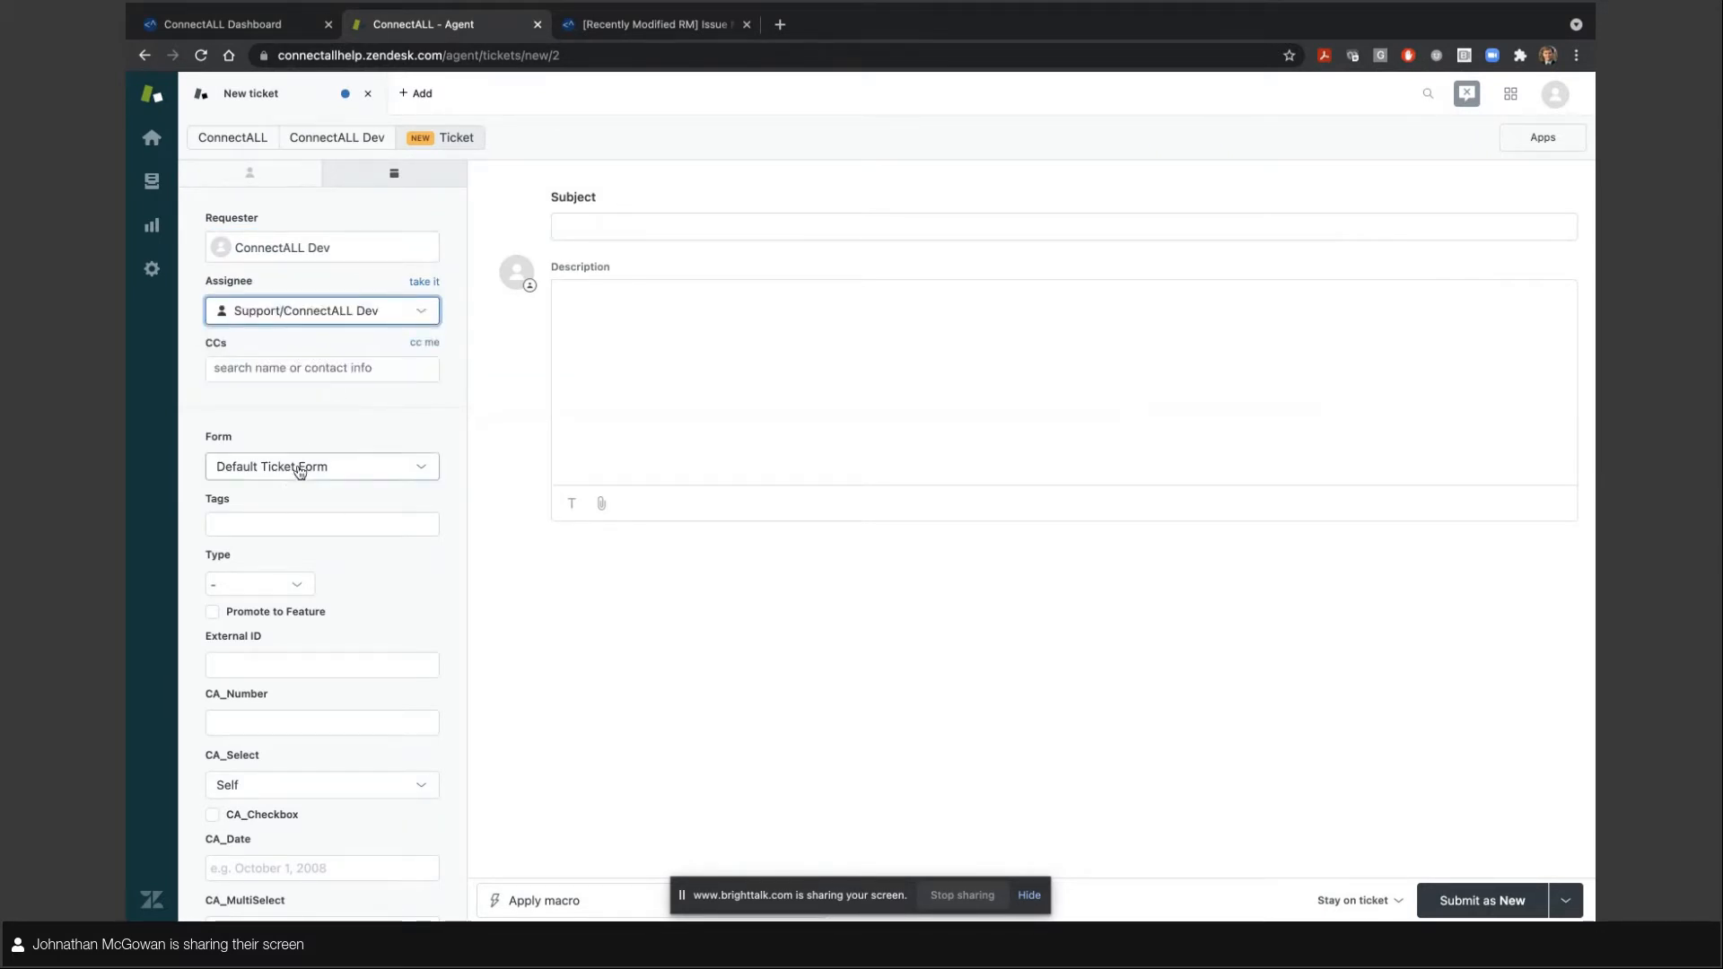
Set the ticket type to Incident and enter the subject "The submit button on the order form did not work".
{"action": "left_click", "coordinate": [261, 584]}
{"action": "left_click", "coordinate": [258, 669]}
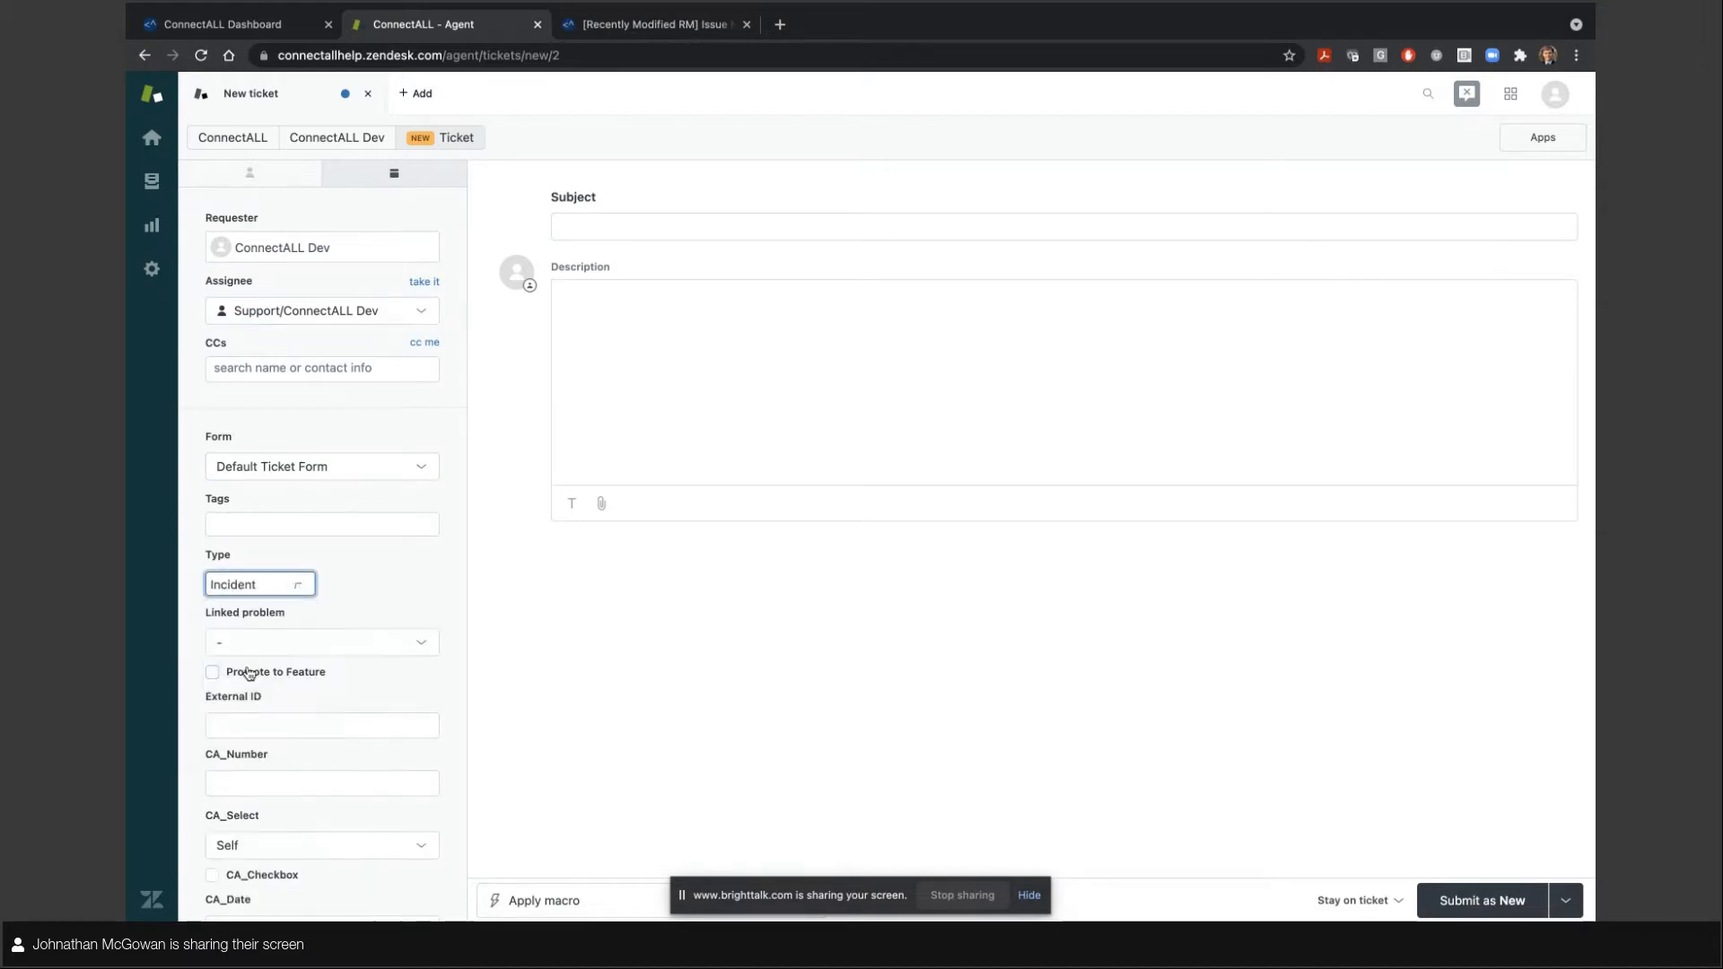
{"action": "left_click", "coordinate": [666, 229]}
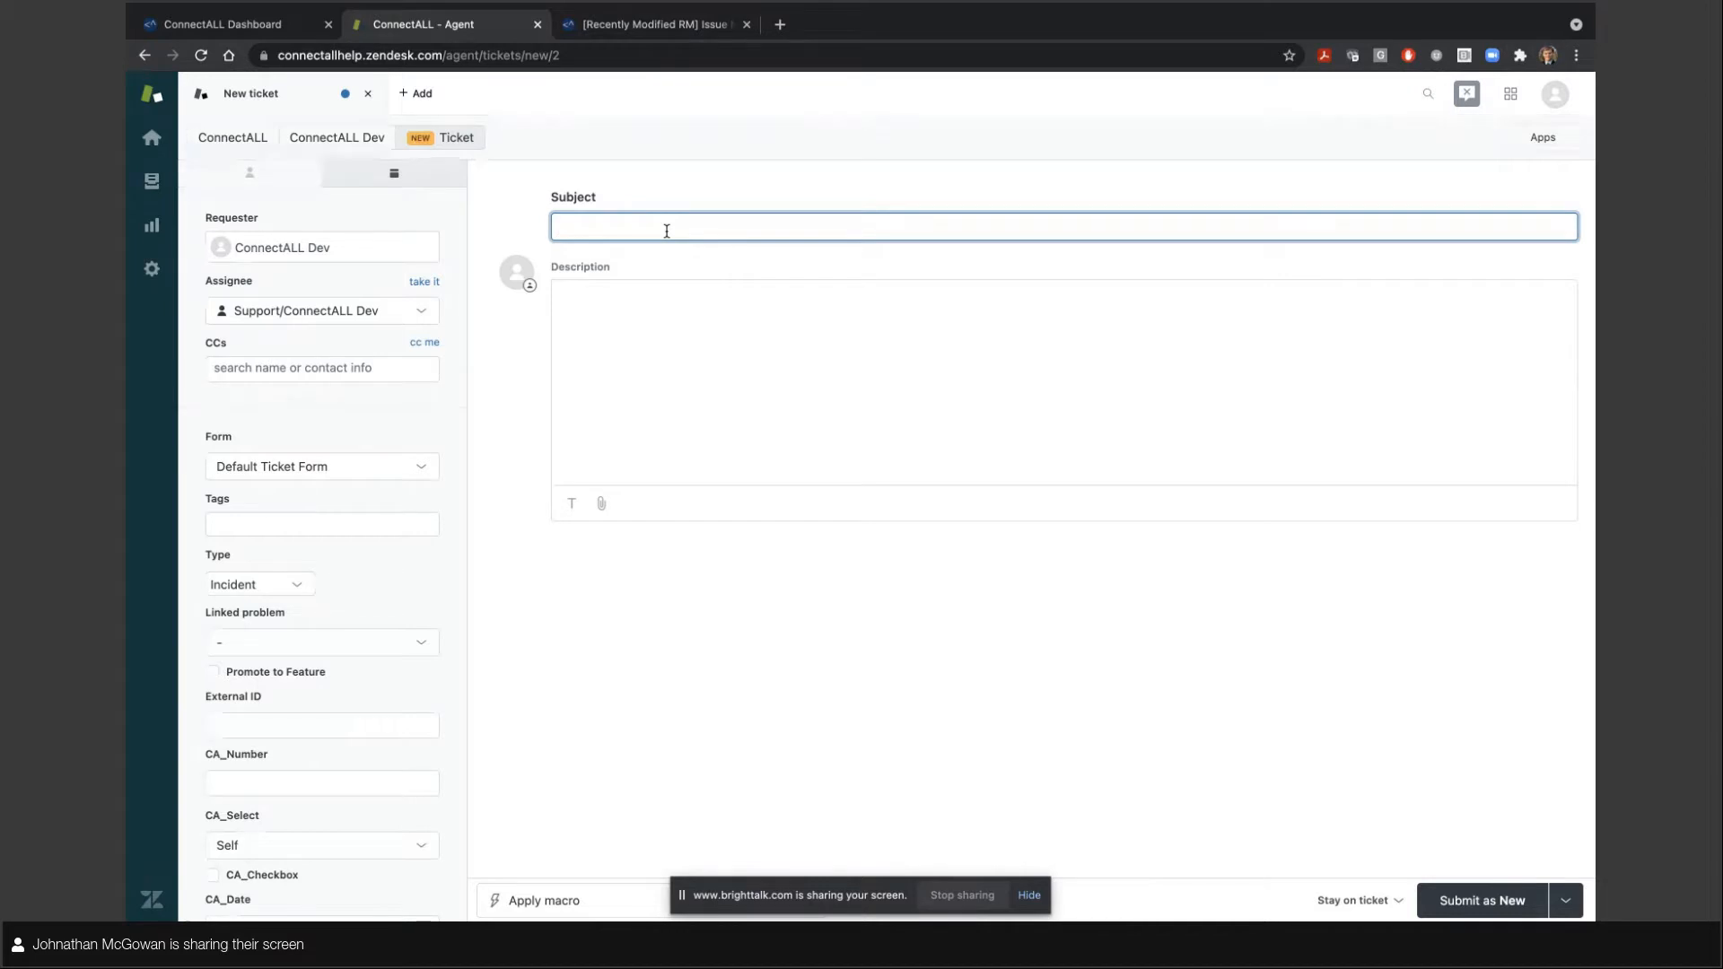
{"action": "type", "text": "The submit button on the."}
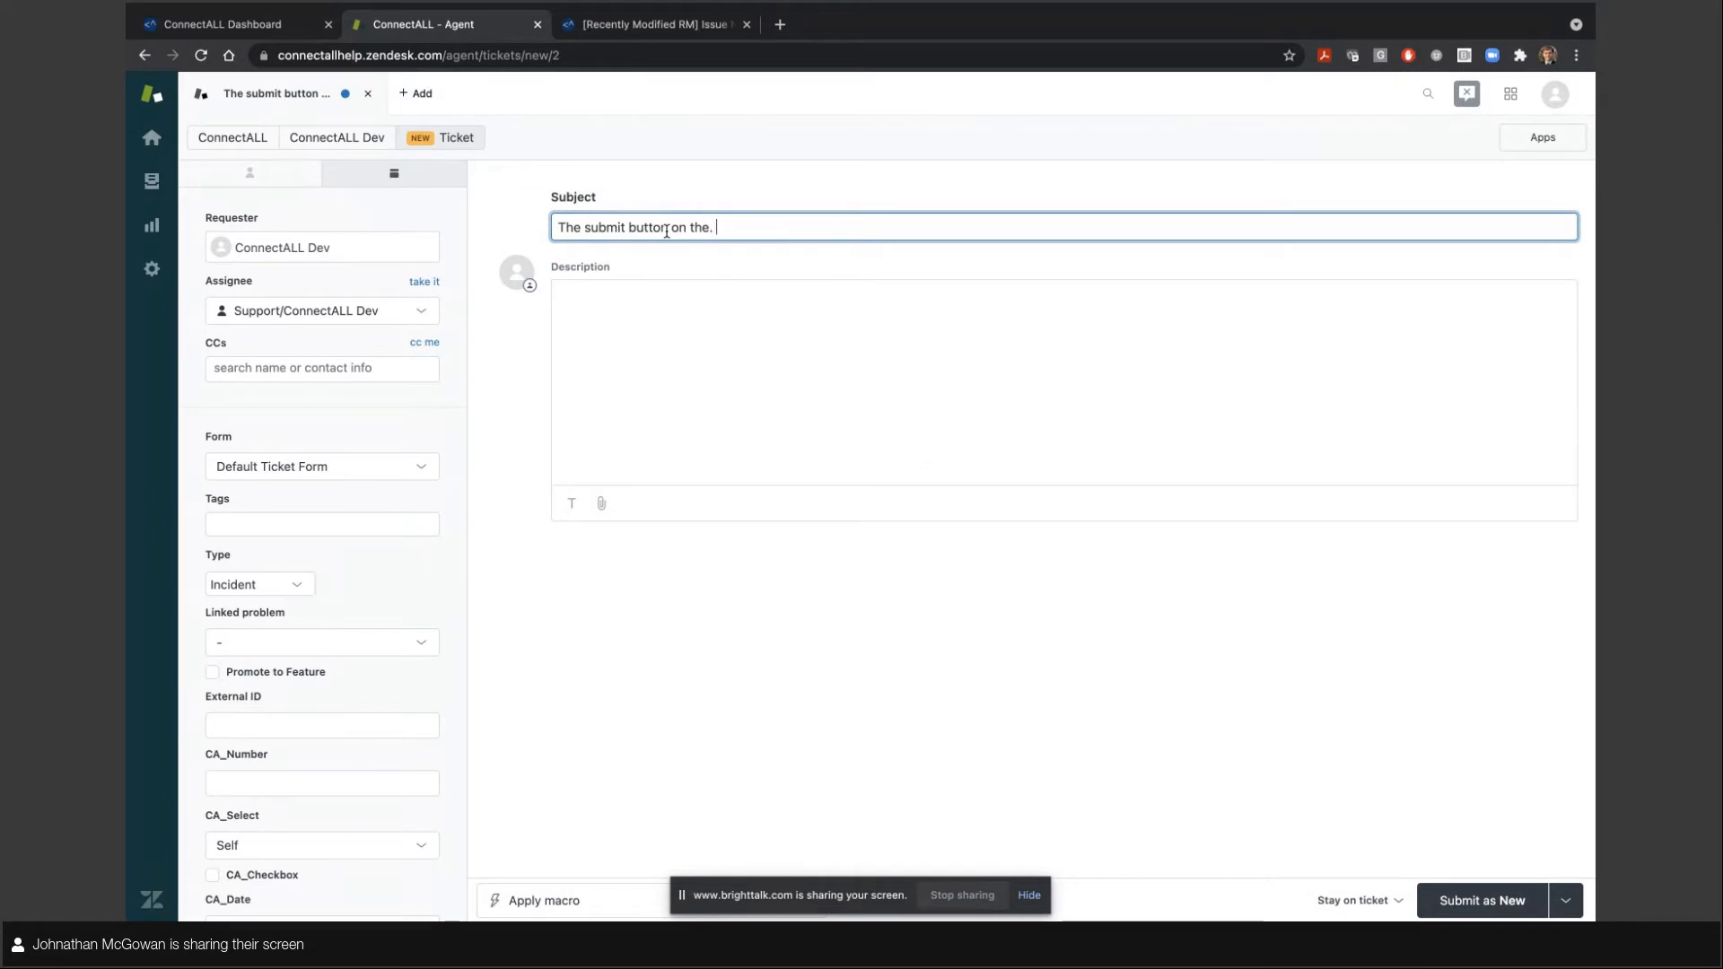
{"action": "key", "text": "BackSpace"}
{"action": "key", "text": "BackSpace"}
{"action": "type", "text": "order form is"}
{"action": "key", "text": "BackSpace"}
{"action": "key", "text": "BackSpace"}
{"action": "type", "text": "did"}
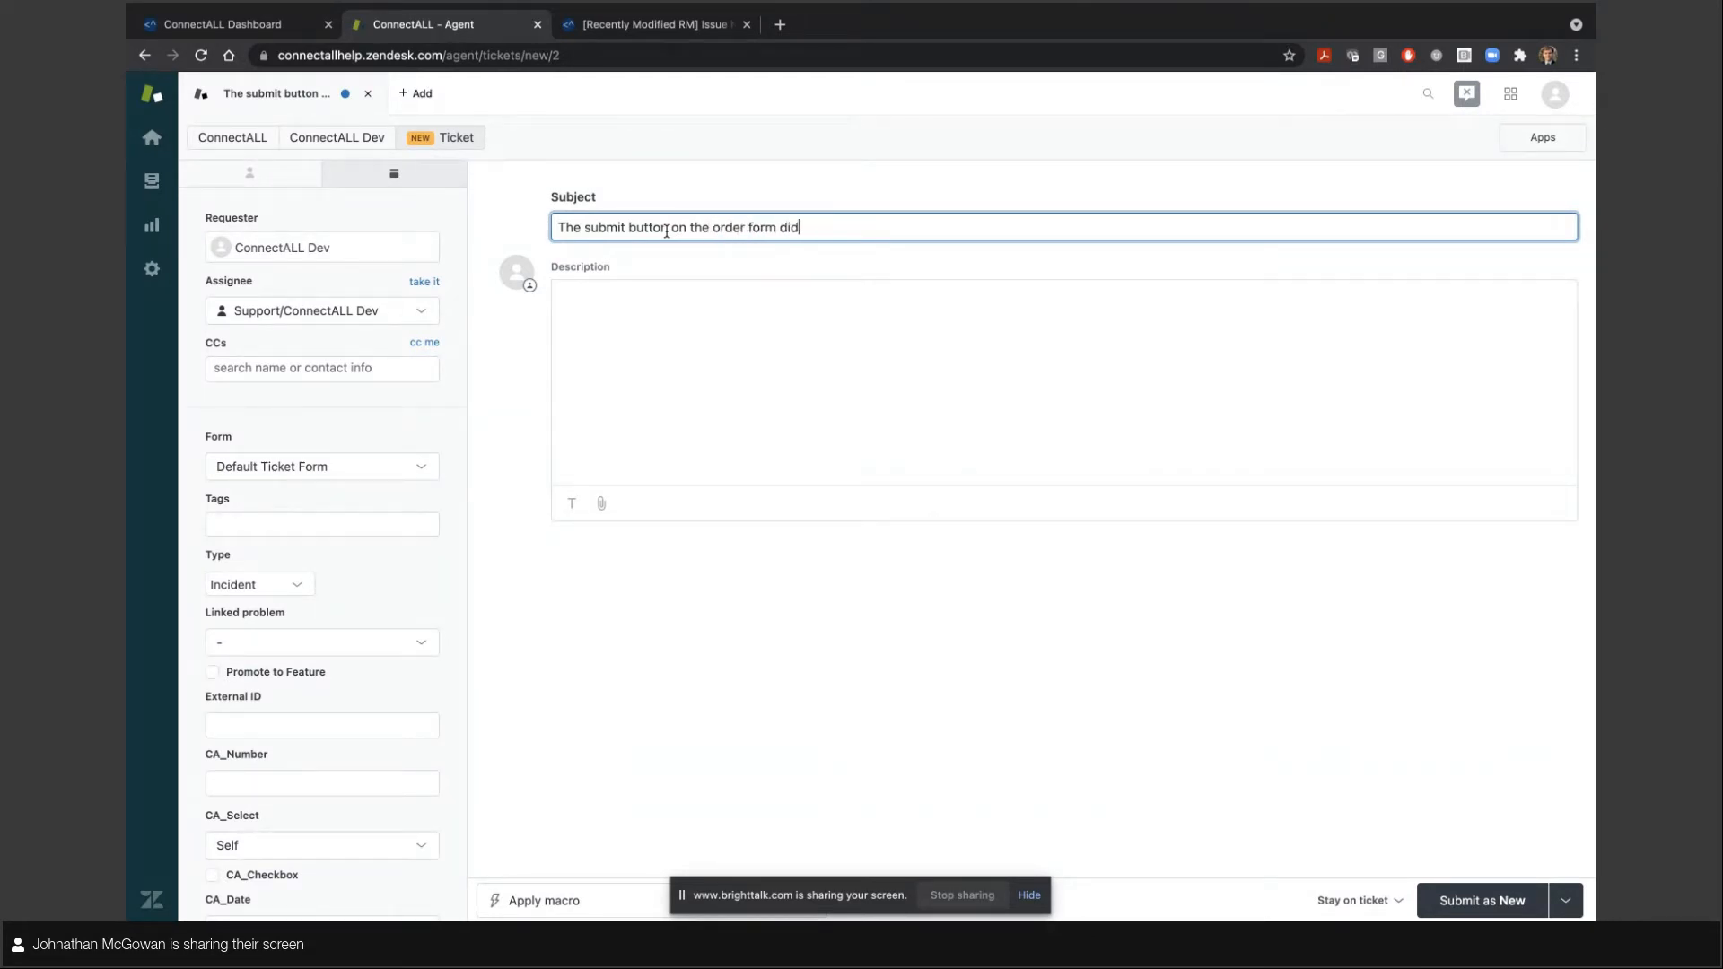
{"action": "type", "text": " not work"}
Enter the description "I tried to order coffee through the app, but couldn't submit my order." and attach hello_world.txt.
{"action": "left_click", "coordinate": [657, 318]}
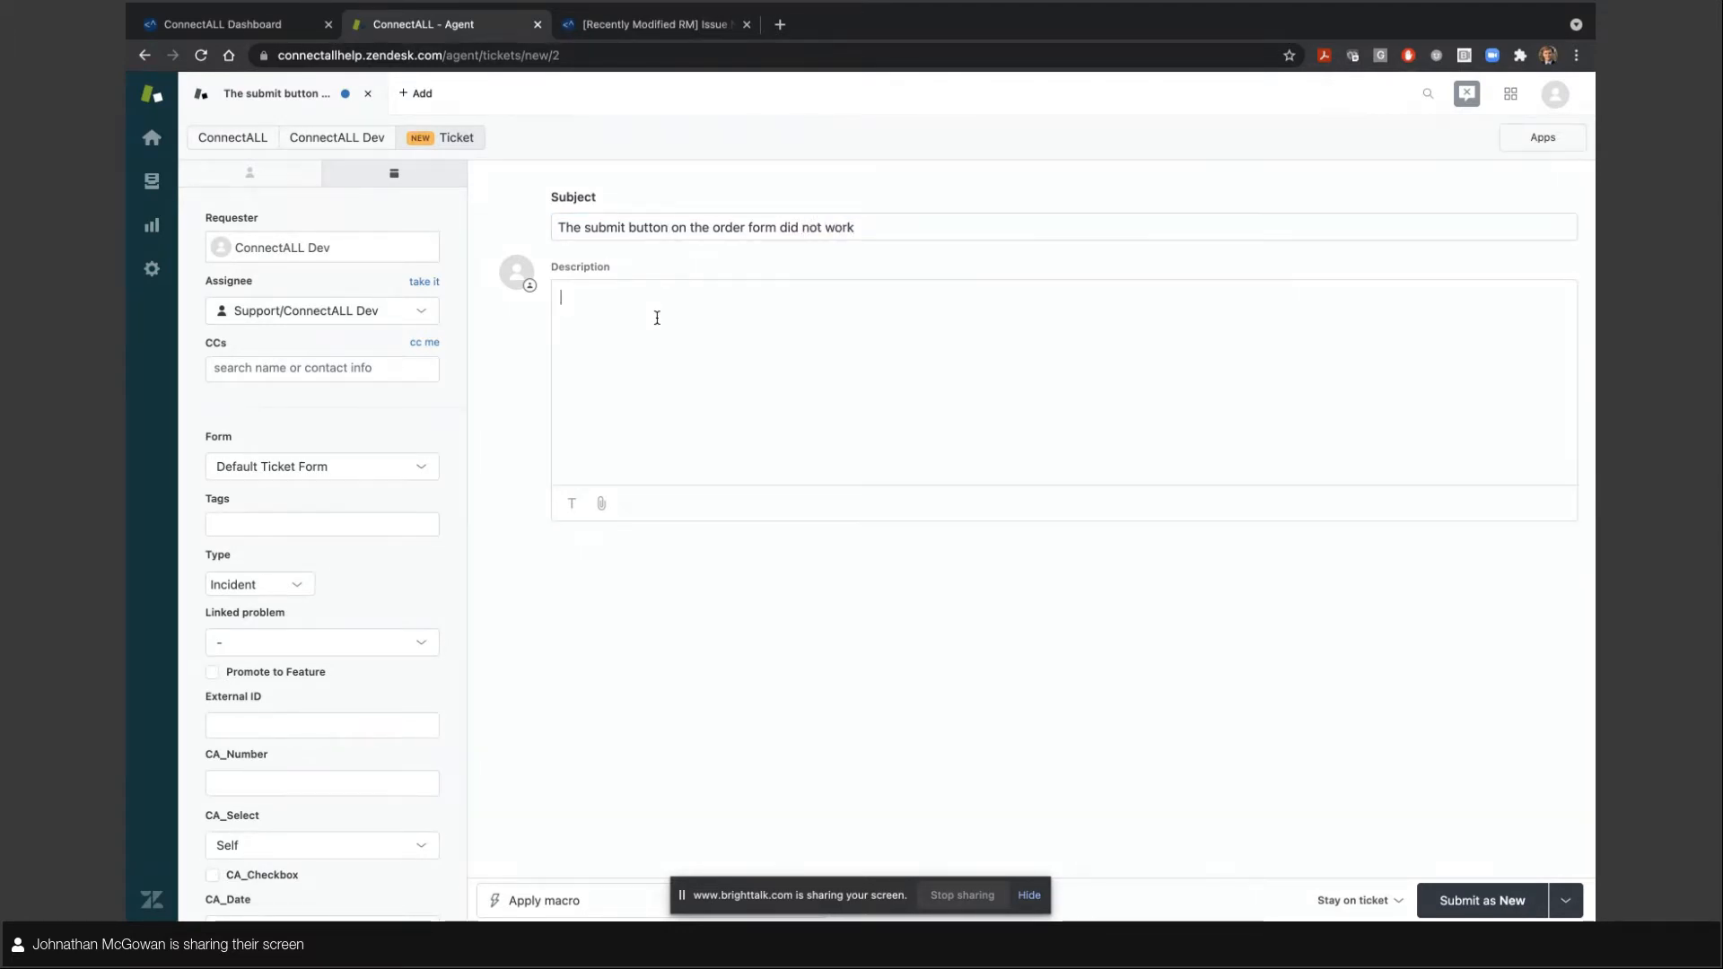
{"action": "type", "text": "T"}
{"action": "key", "text": "BackSpace"}
{"action": "type", "text": "I tried to order coffee. t"}
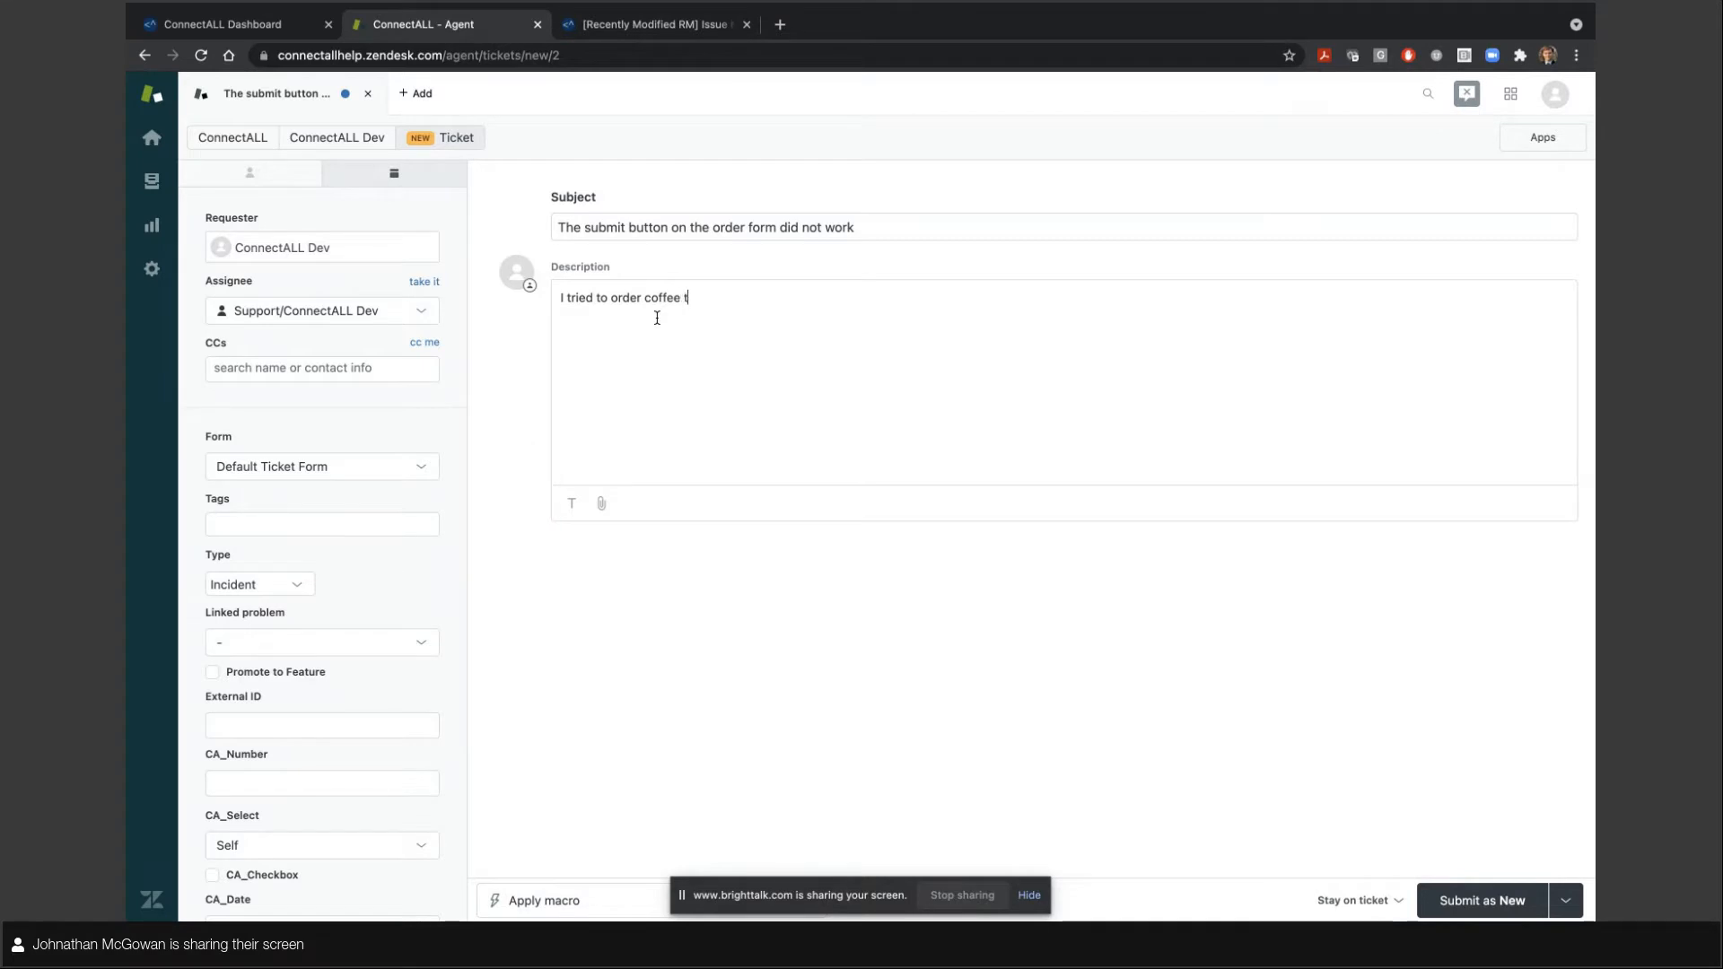
{"action": "type", "text": "hrough the app, but couldn't subm"}
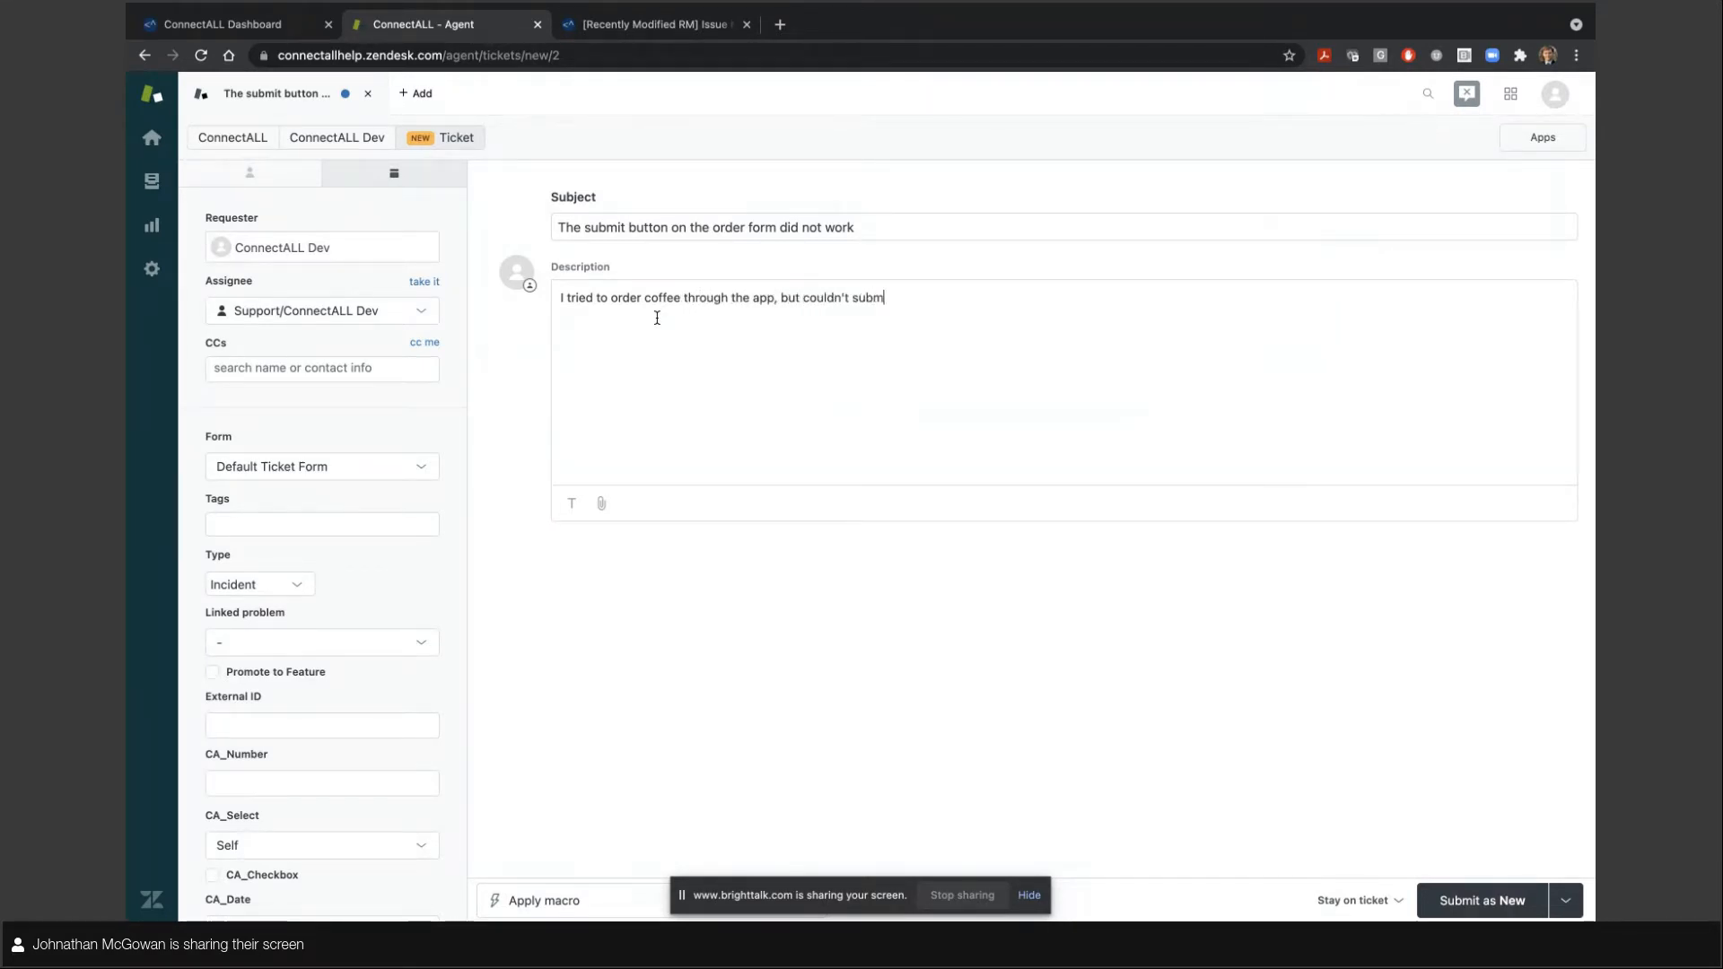
{"action": "type", "text": "it my order."}
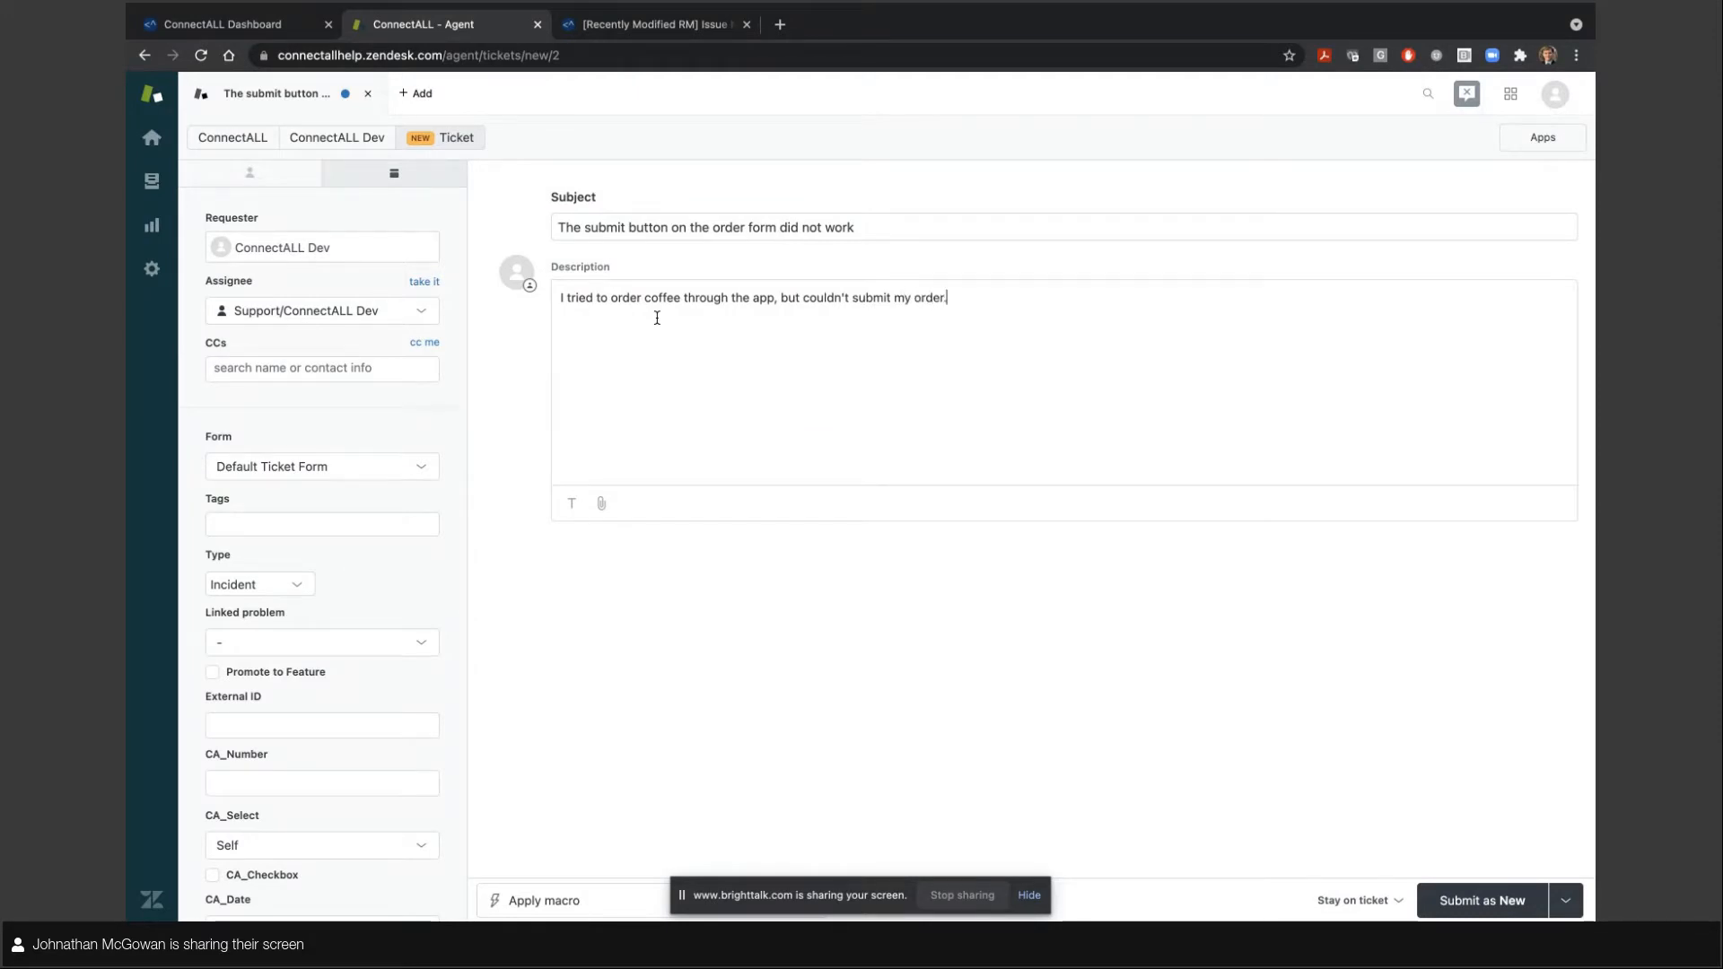
{"action": "left_click", "coordinate": [601, 517]}
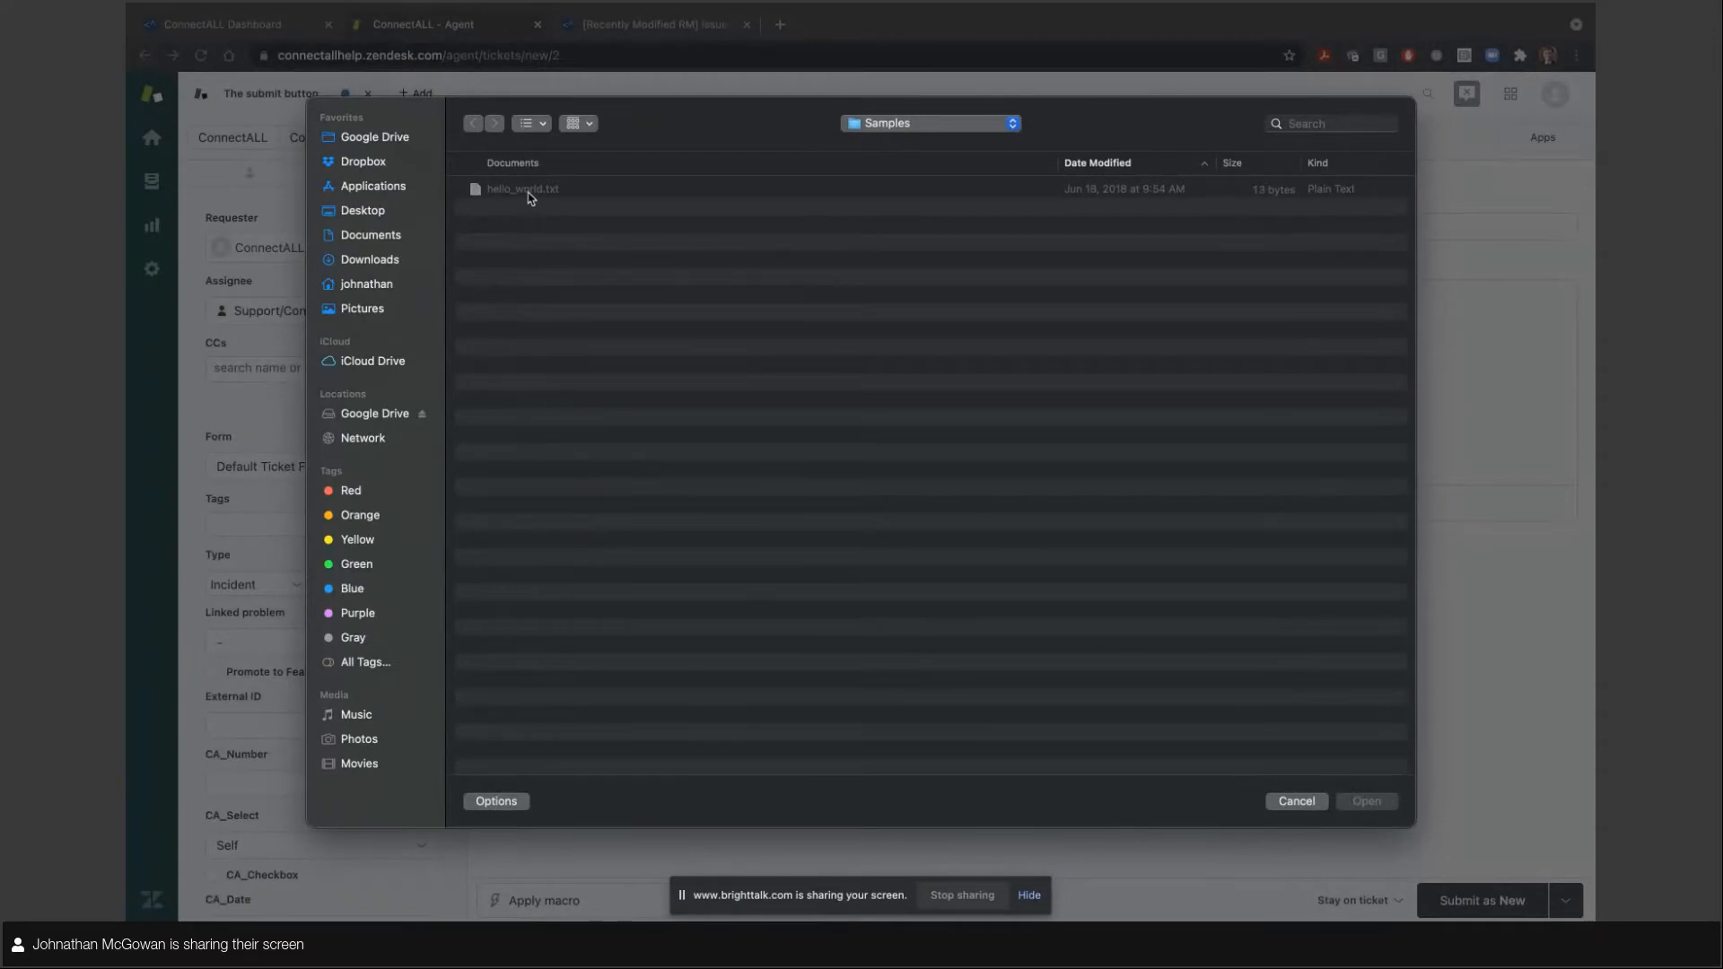
{"action": "double_click", "coordinate": [529, 192]}
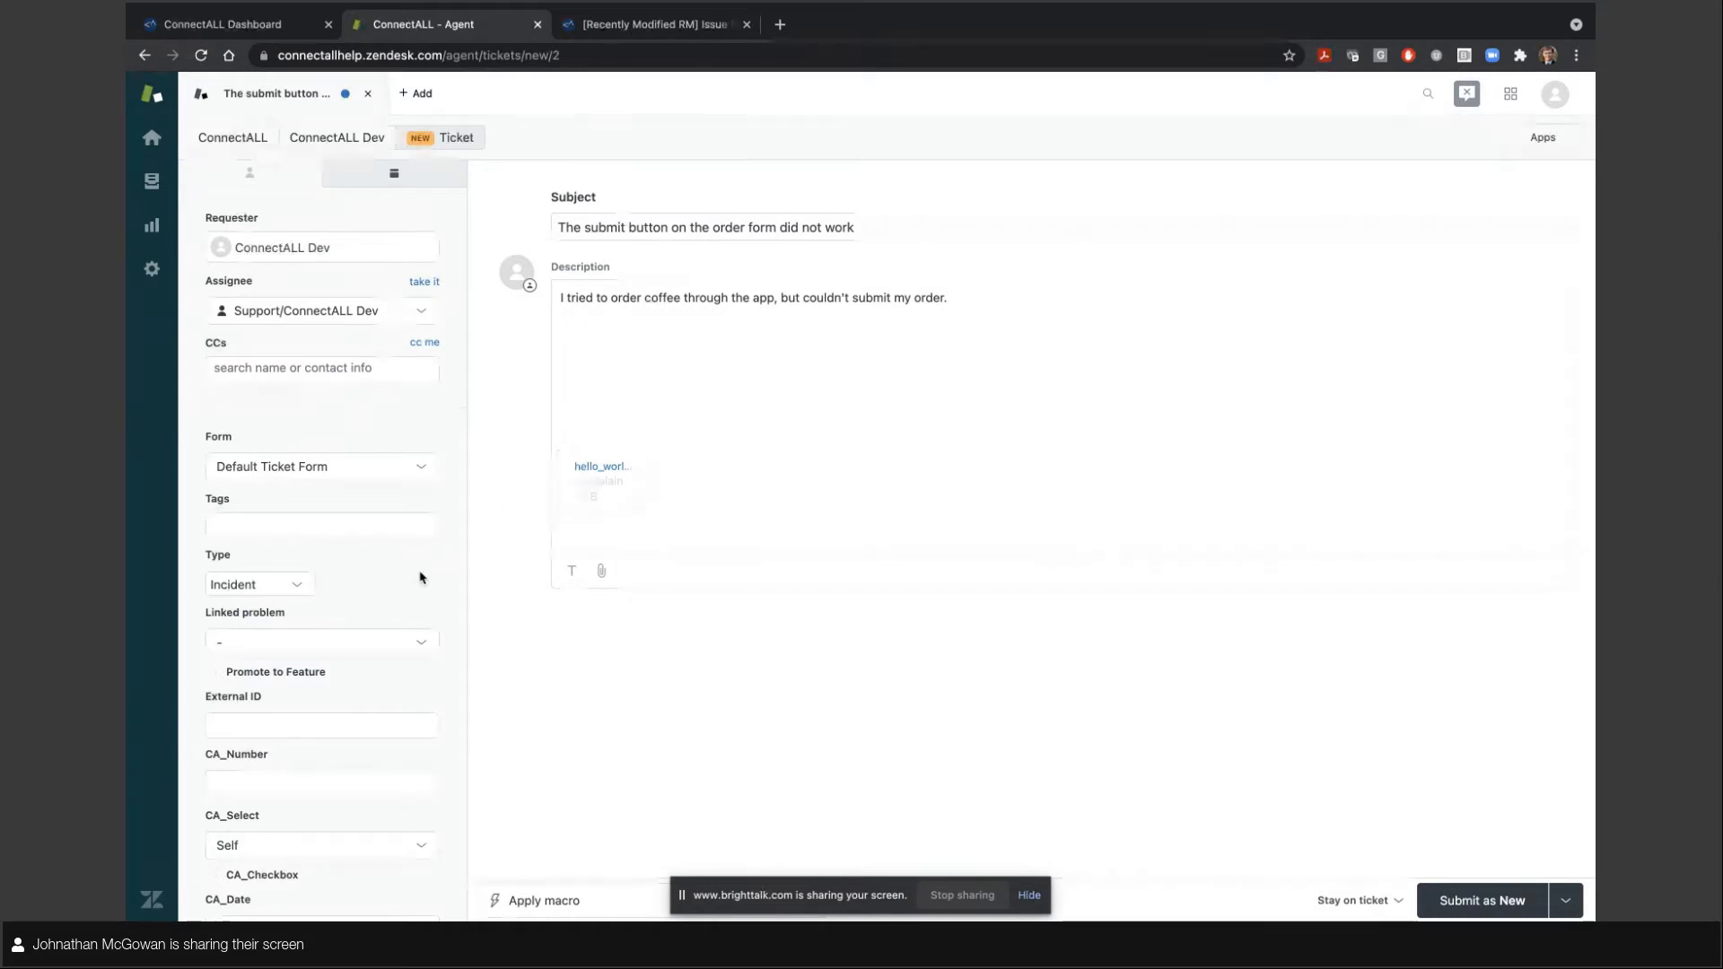
Set the ticket's priority to Urgent and submit it as New.
{"action": "scroll", "coordinate": [422, 577], "scroll_direction": "down", "scroll_amount": 5}
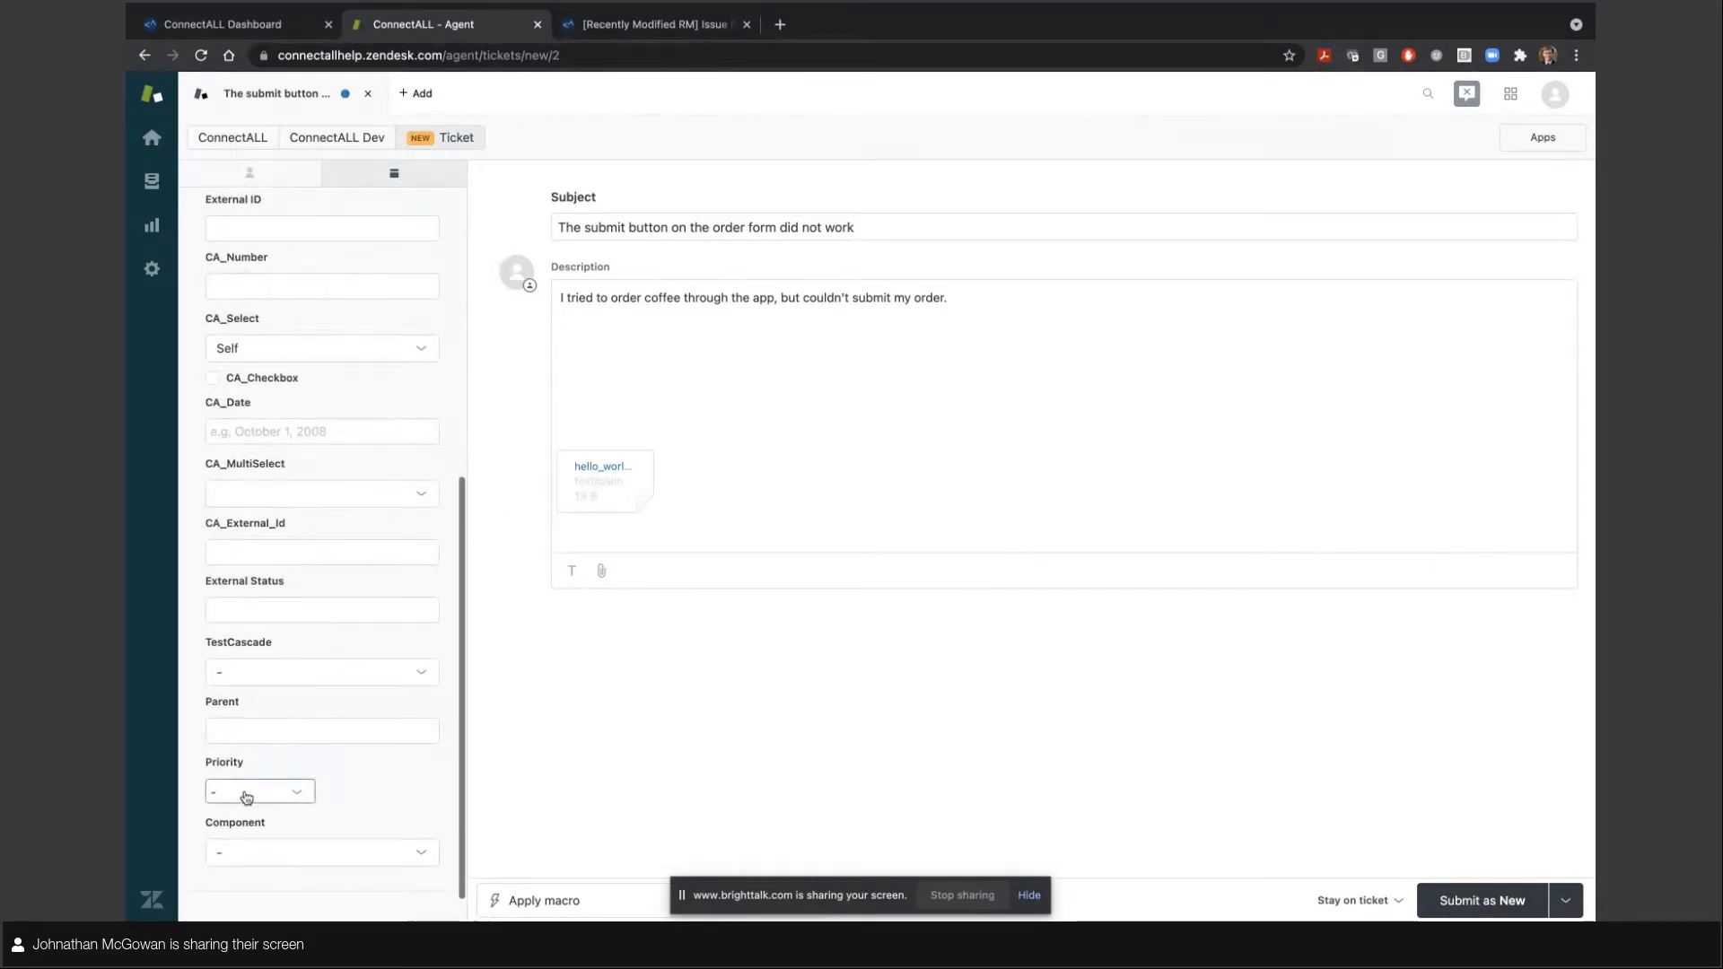
{"action": "left_click", "coordinate": [247, 796]}
{"action": "left_click", "coordinate": [271, 759]}
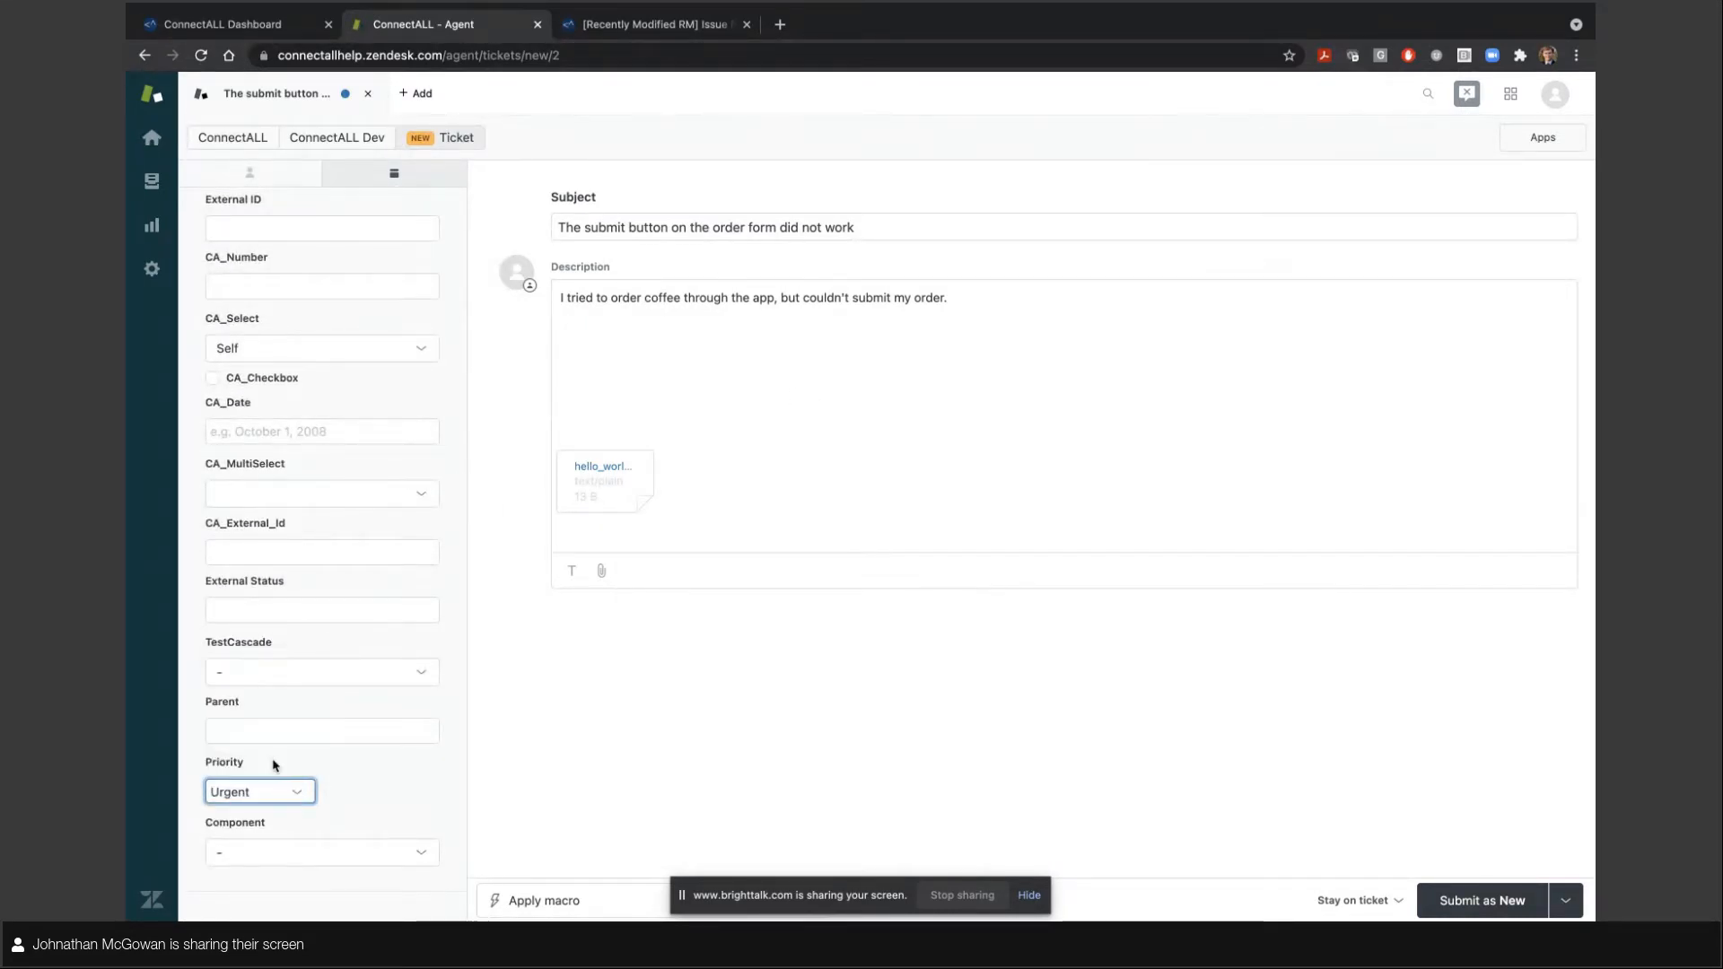
{"action": "left_click", "coordinate": [1488, 905]}
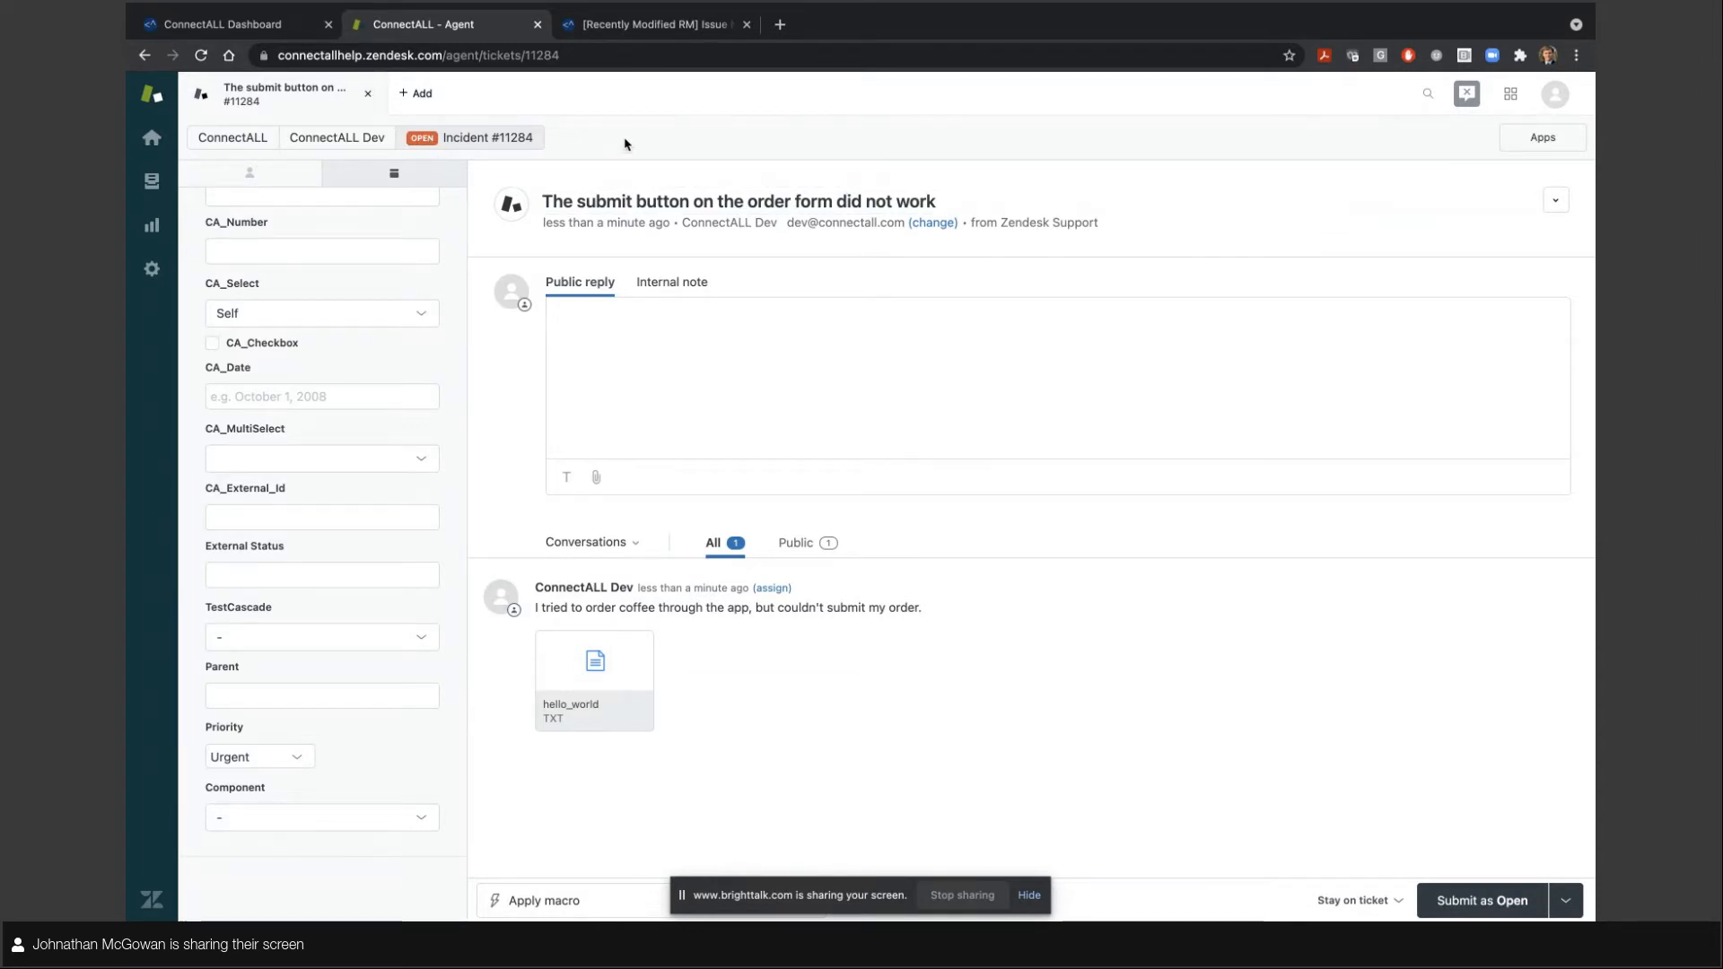
Check the ConnectALL dashboard's sync log, rerun the Recently Modified RM search in Jira and open the issue about the order form's submit button.
{"action": "left_click", "coordinate": [295, 27]}
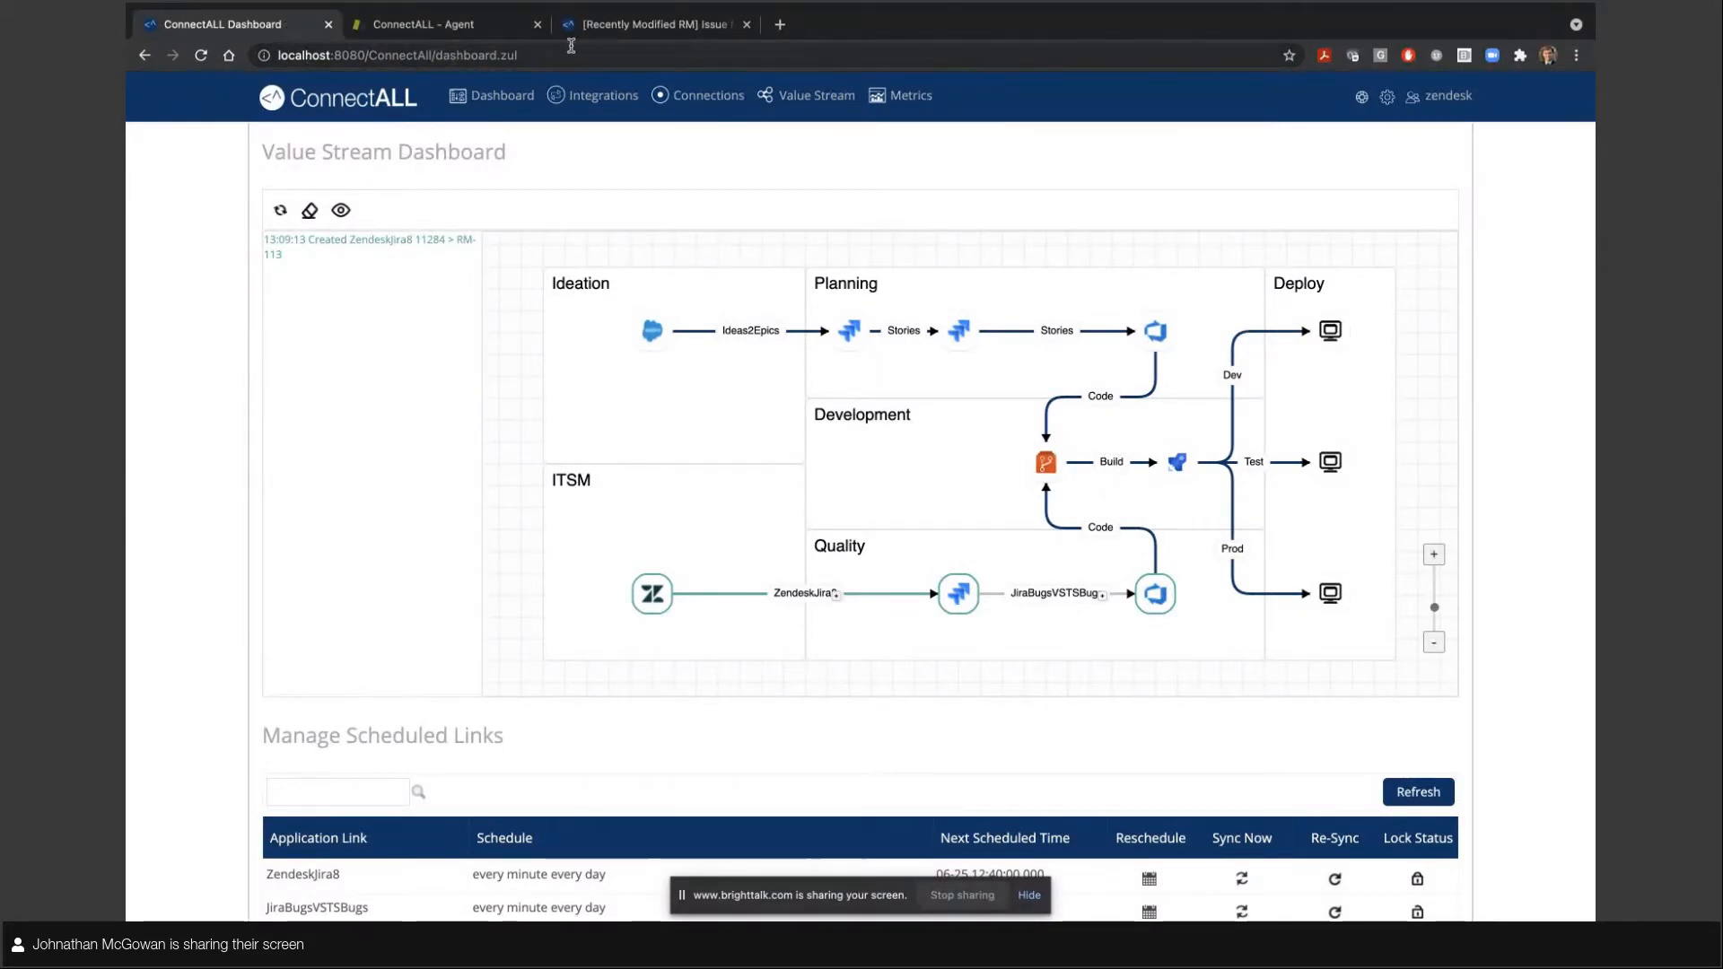
{"action": "left_click", "coordinate": [618, 34]}
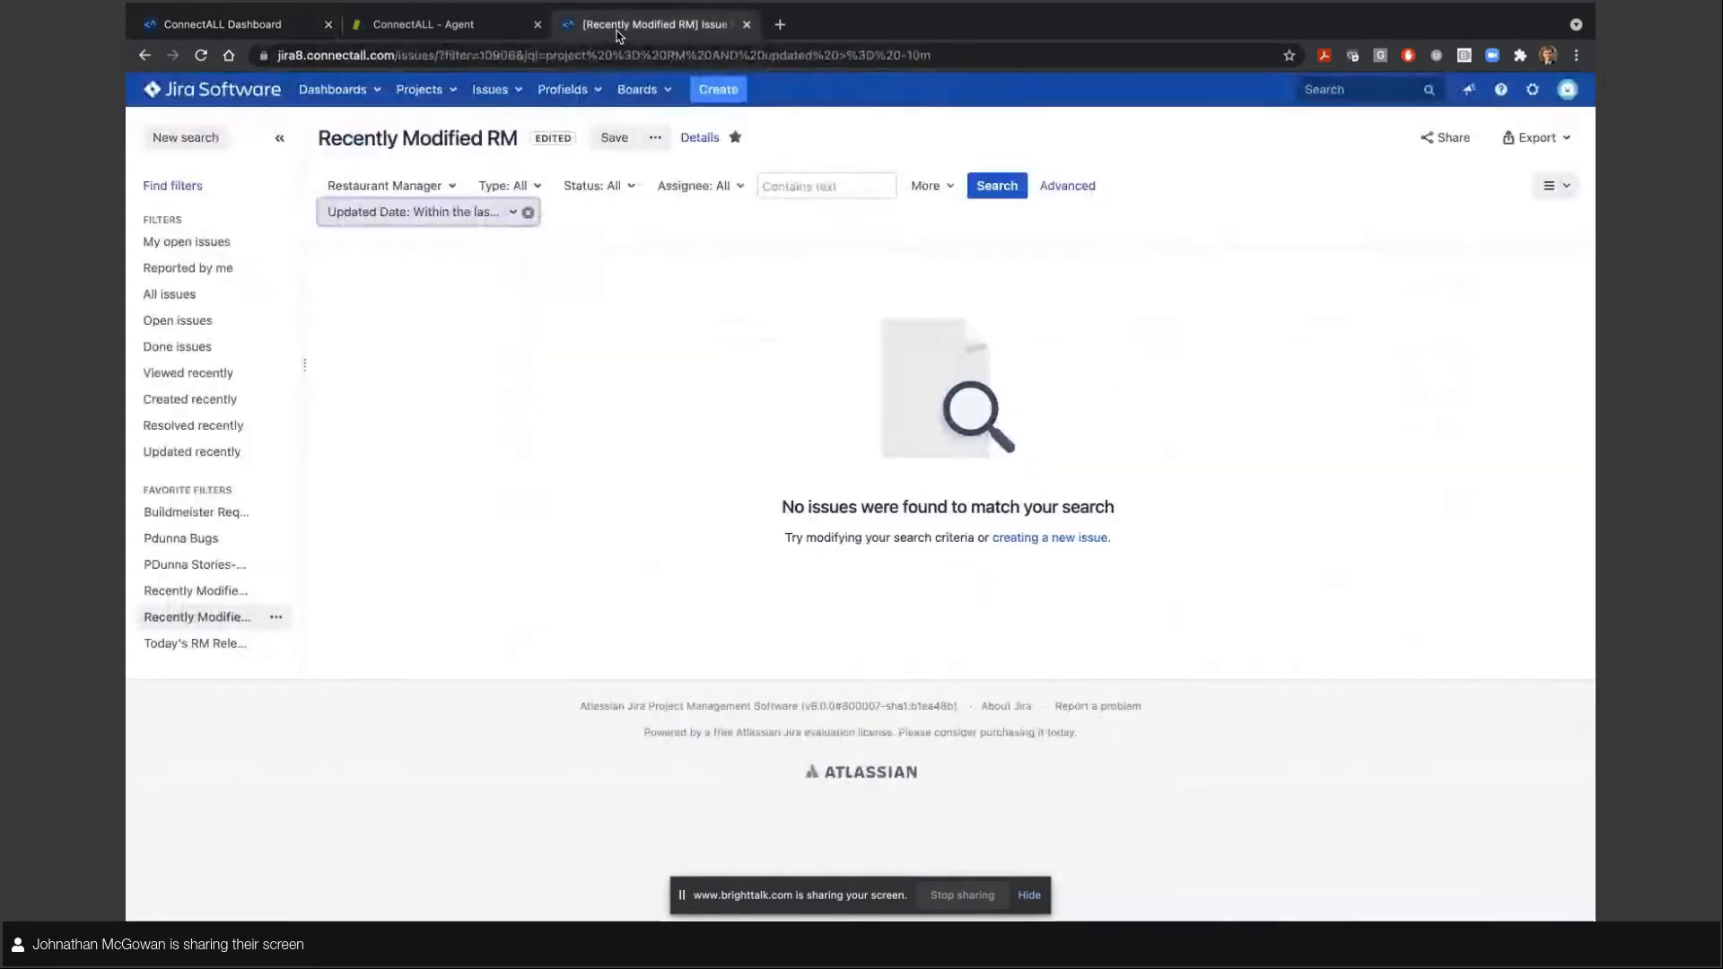
{"action": "left_click", "coordinate": [998, 187]}
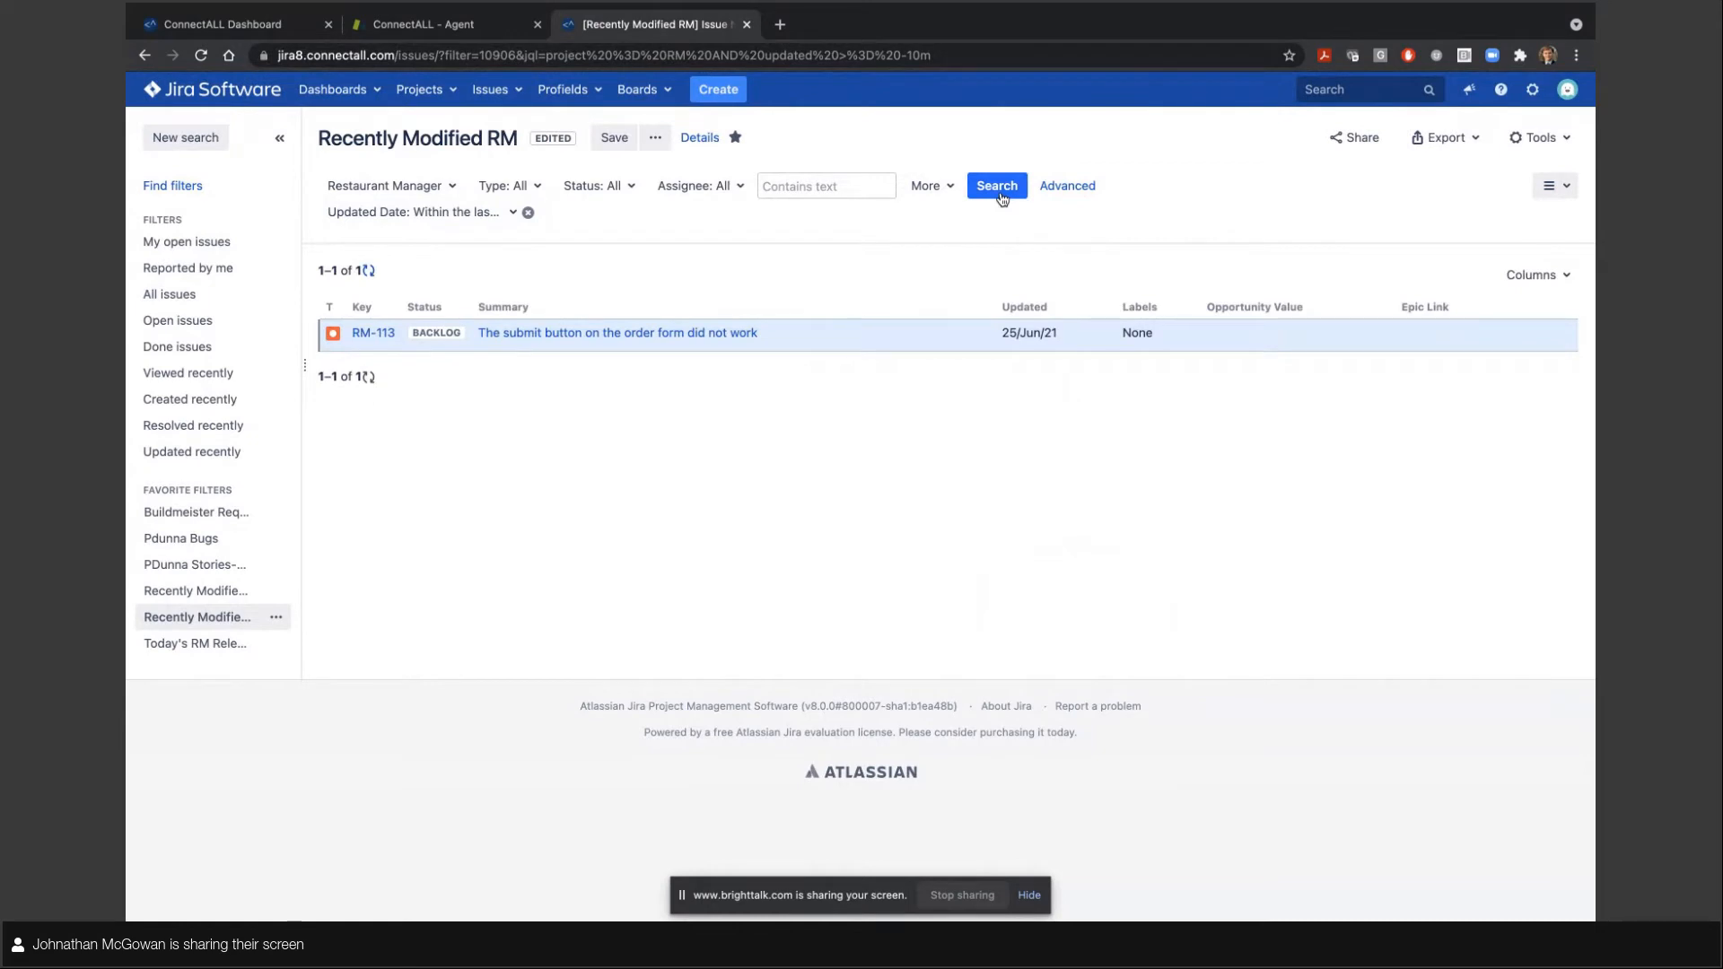
{"action": "left_click", "coordinate": [733, 334]}
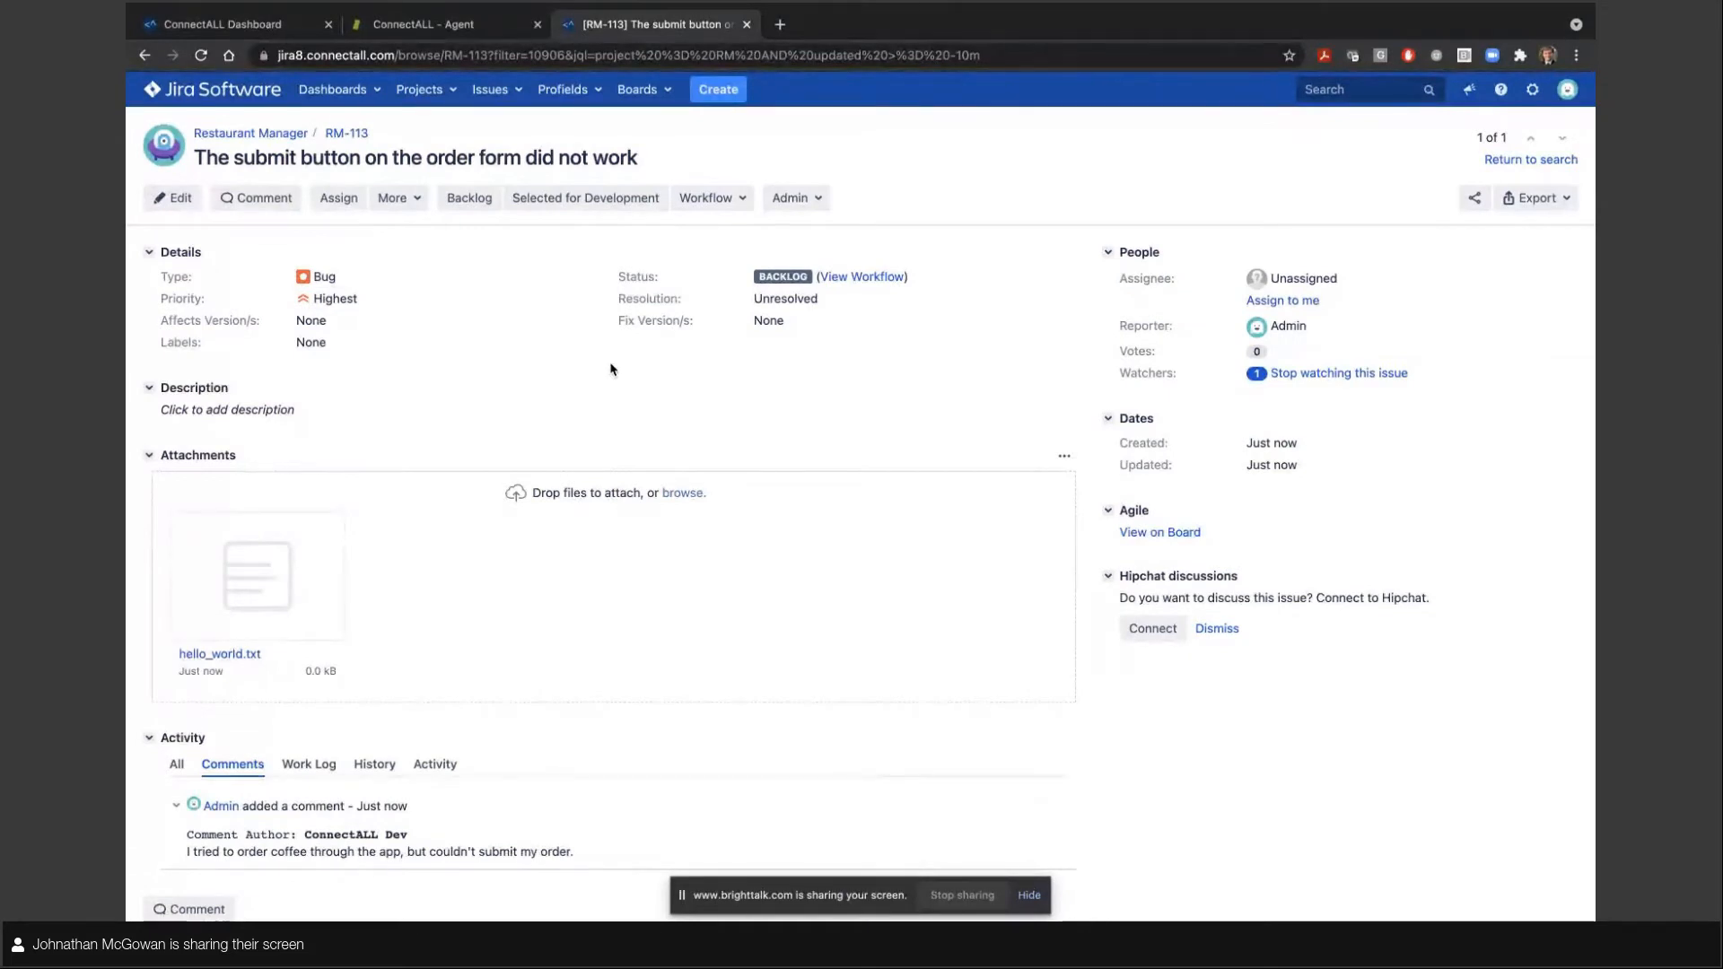
Add the comment "Alright, I'll look at this tomorrow." to the Jira issue.
{"action": "scroll", "coordinate": [611, 369], "scroll_direction": "down", "scroll_amount": 1}
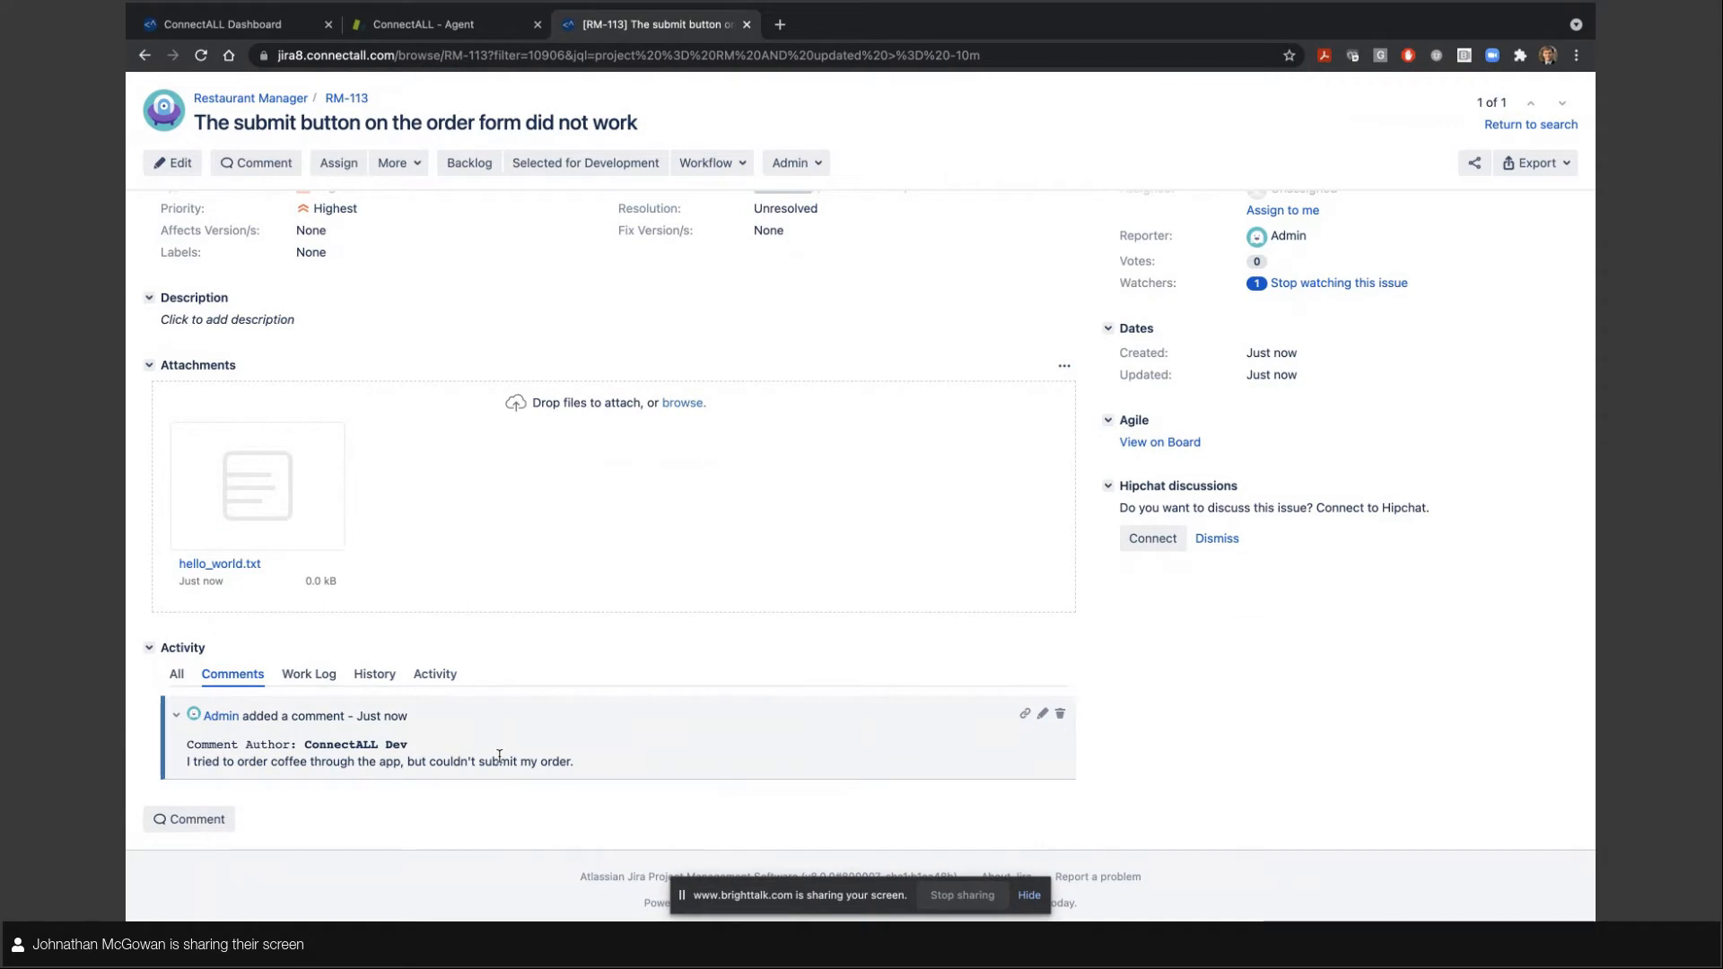
{"action": "left_click", "coordinate": [195, 820]}
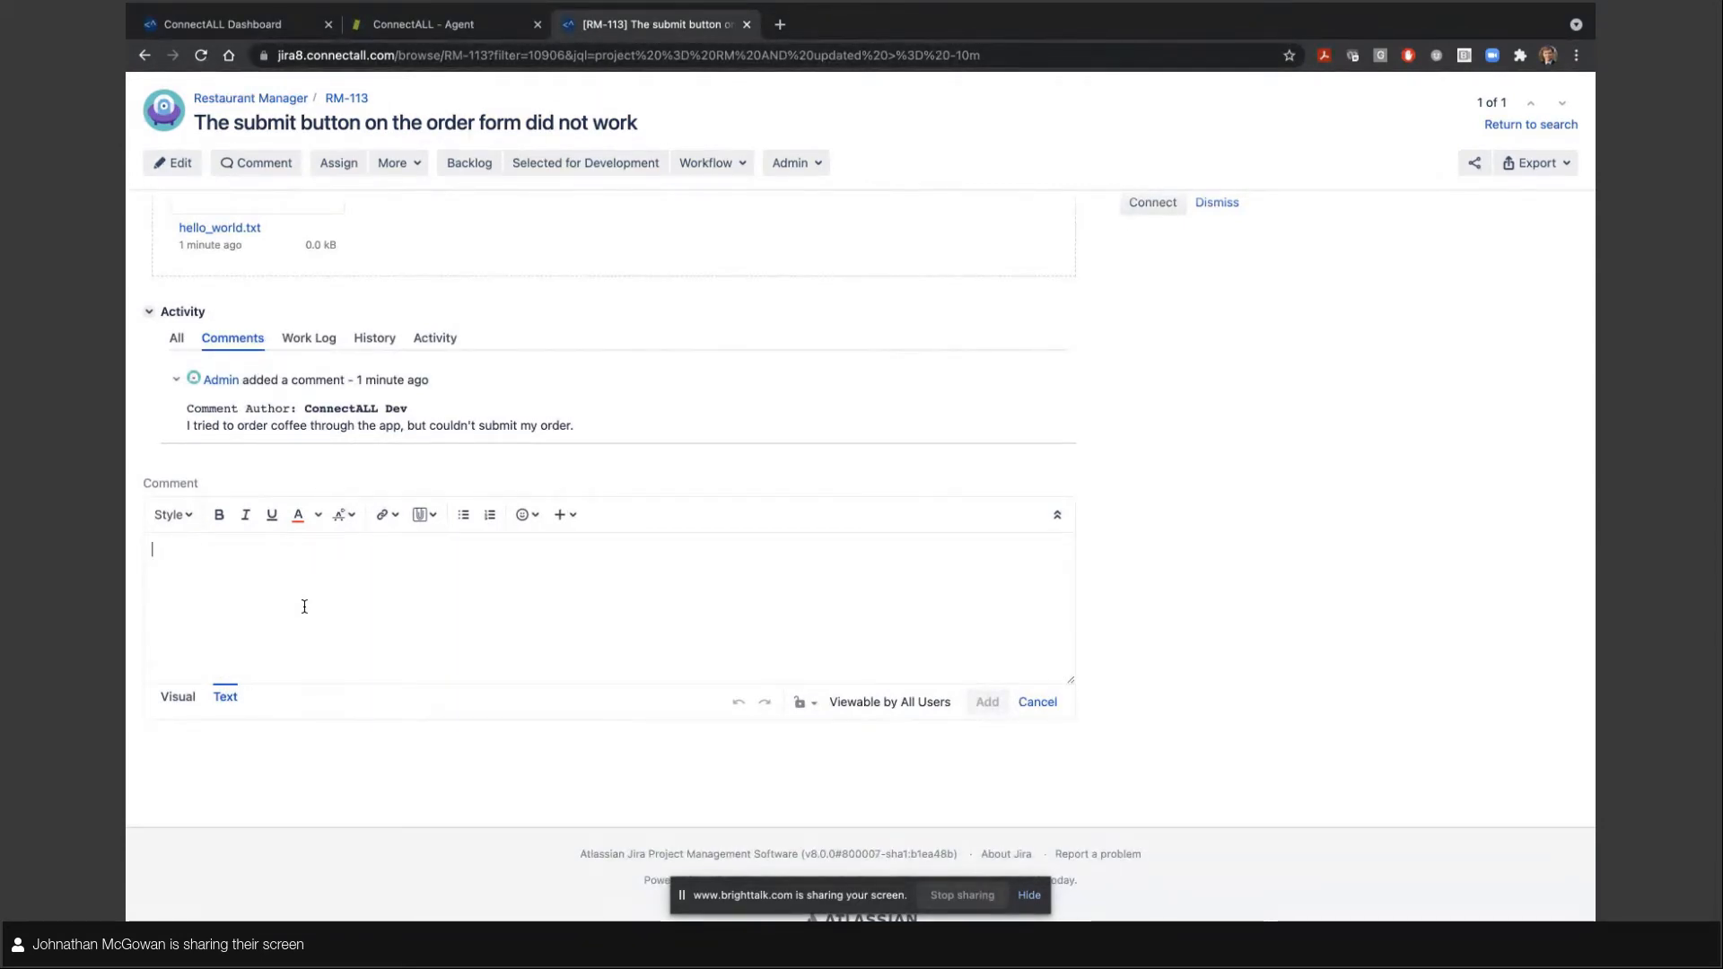
{"action": "type", "text": "Alrigh"}
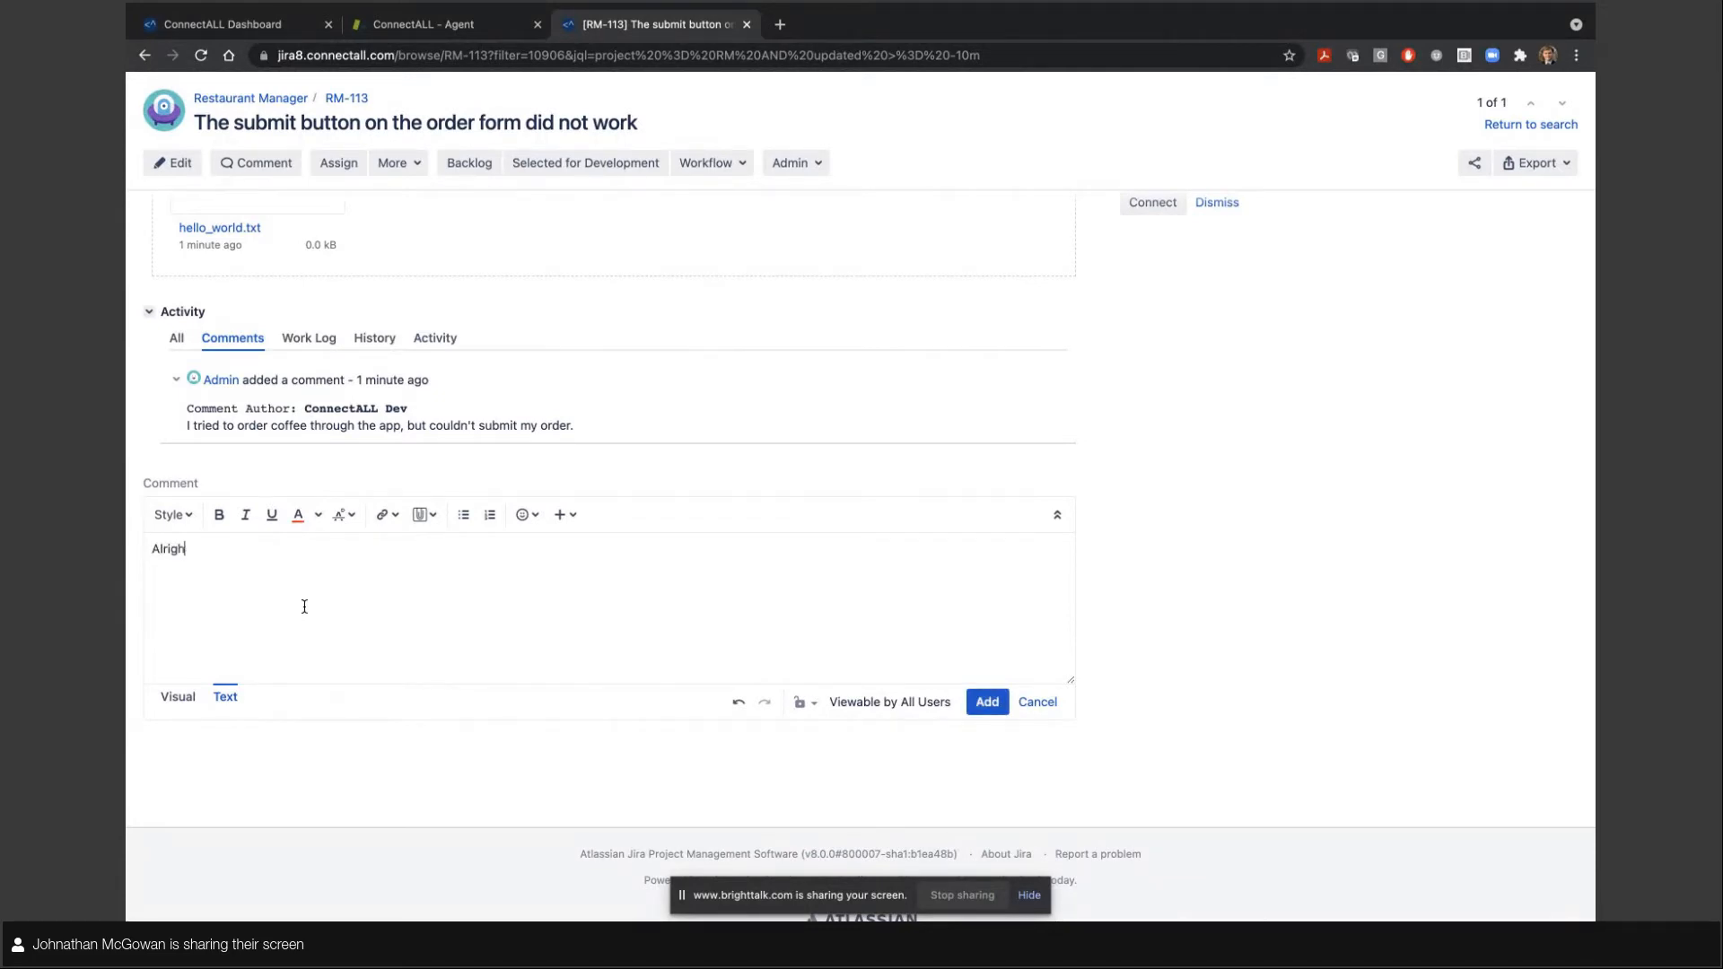
{"action": "type", "text": "t, I'll look ata thi"}
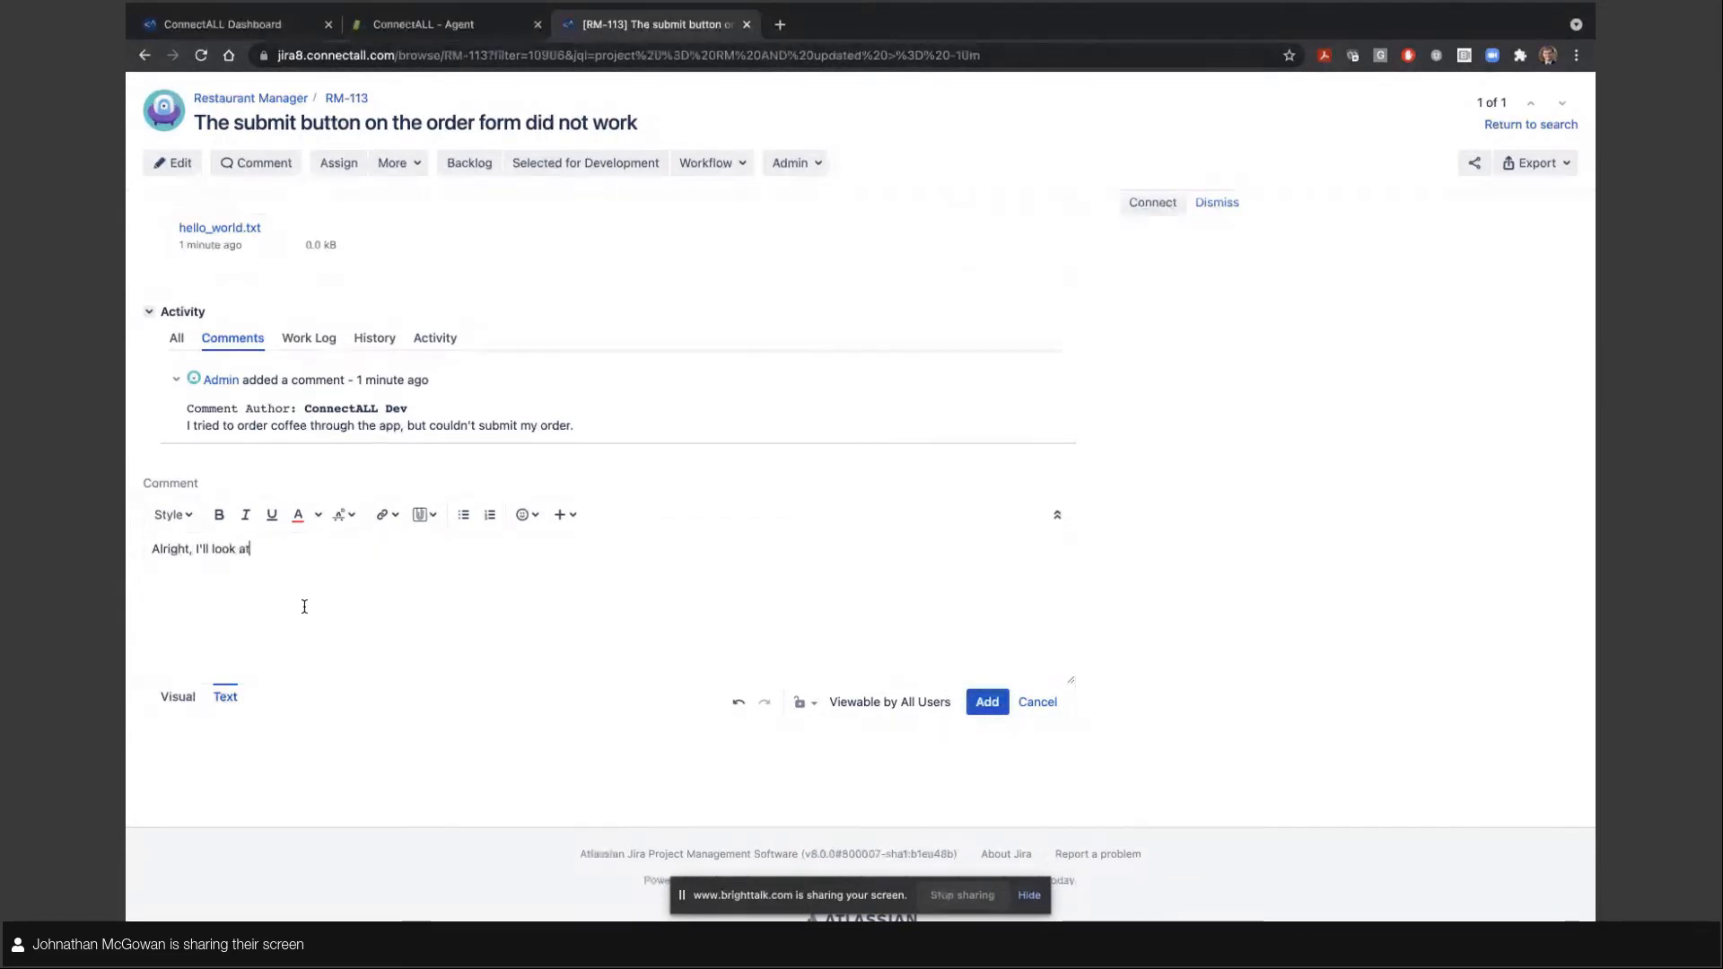
{"action": "key", "text": "BackSpace"}
{"action": "key", "text": "BackSpace"}
{"action": "key", "text": "BackSpace"}
{"action": "key", "text": "BackSpace"}
{"action": "key", "text": "BackSpace"}
{"action": "type", "text": "this tomo"}
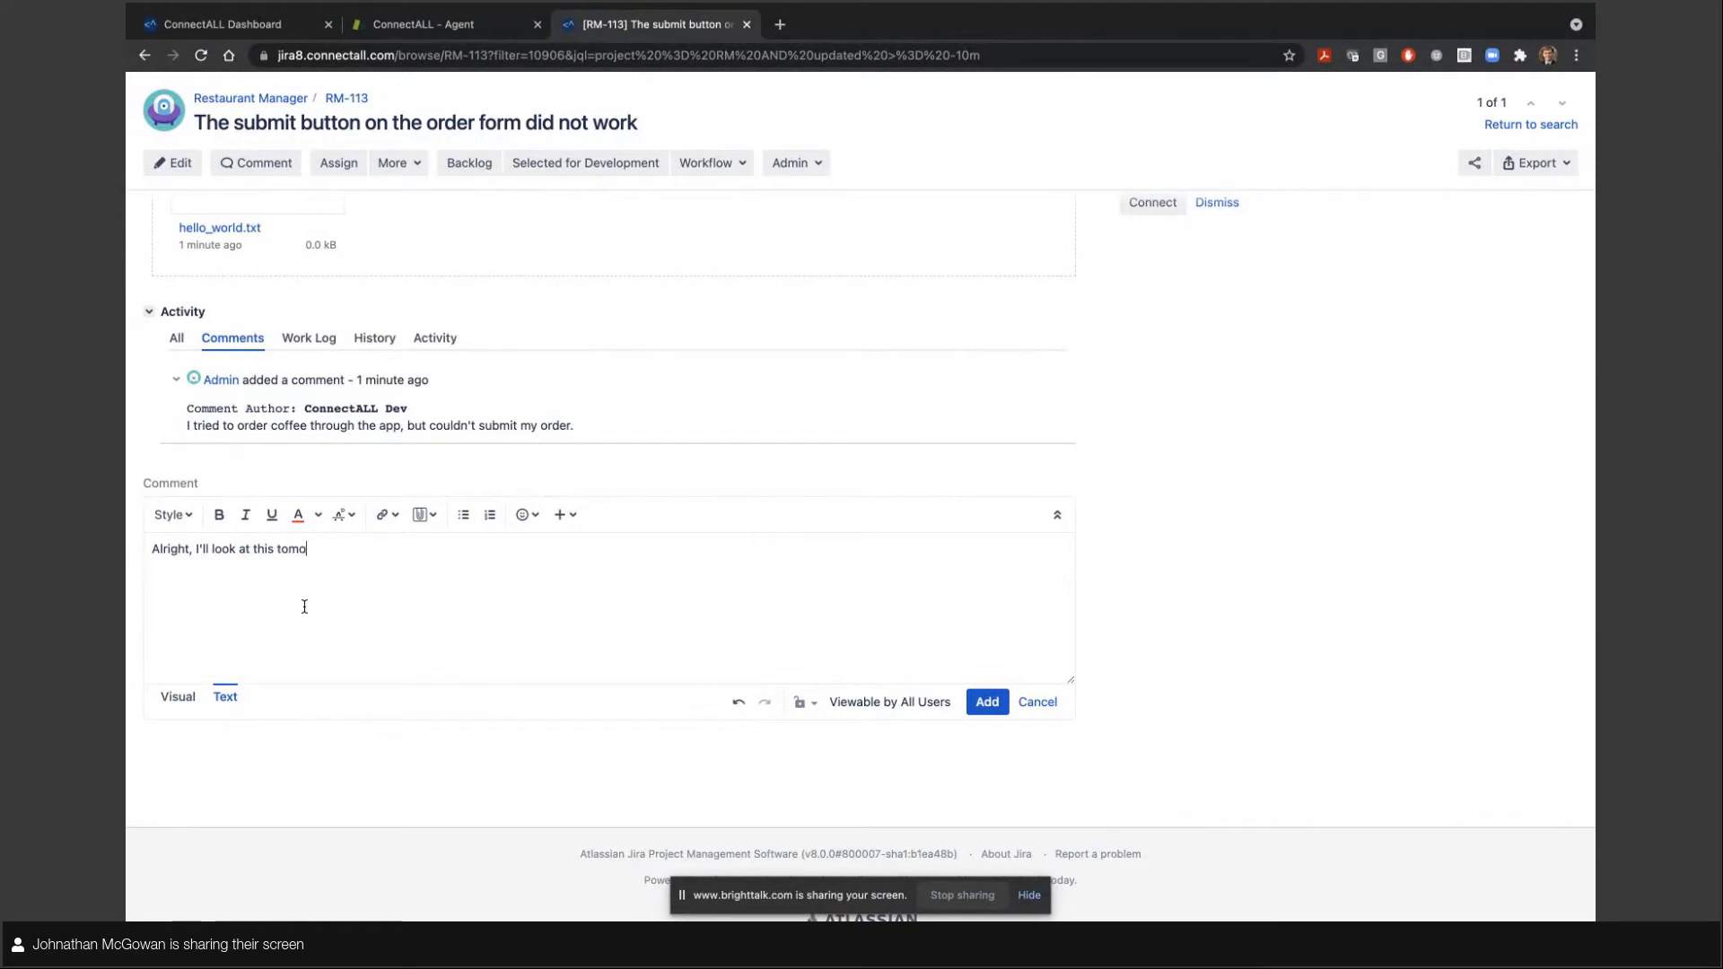
{"action": "type", "text": "rrow."}
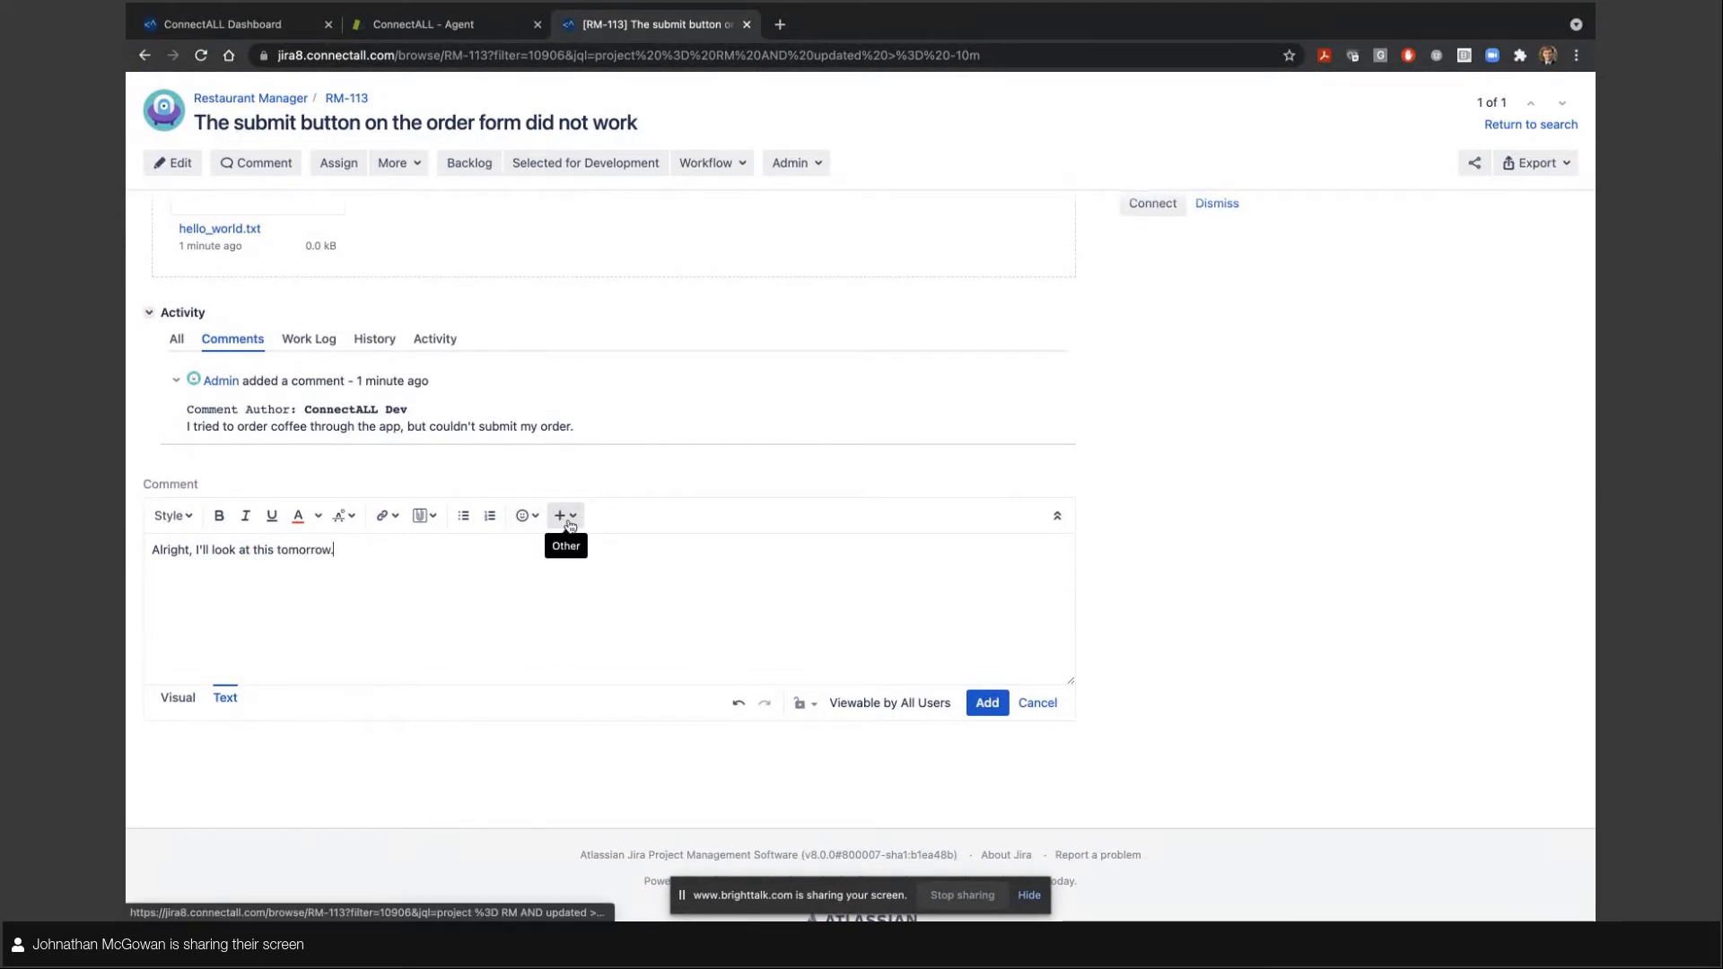
{"action": "scroll", "coordinate": [566, 520], "scroll_direction": "up", "scroll_amount": 1}
{"action": "scroll", "coordinate": [570, 526], "scroll_direction": "up", "scroll_amount": 1}
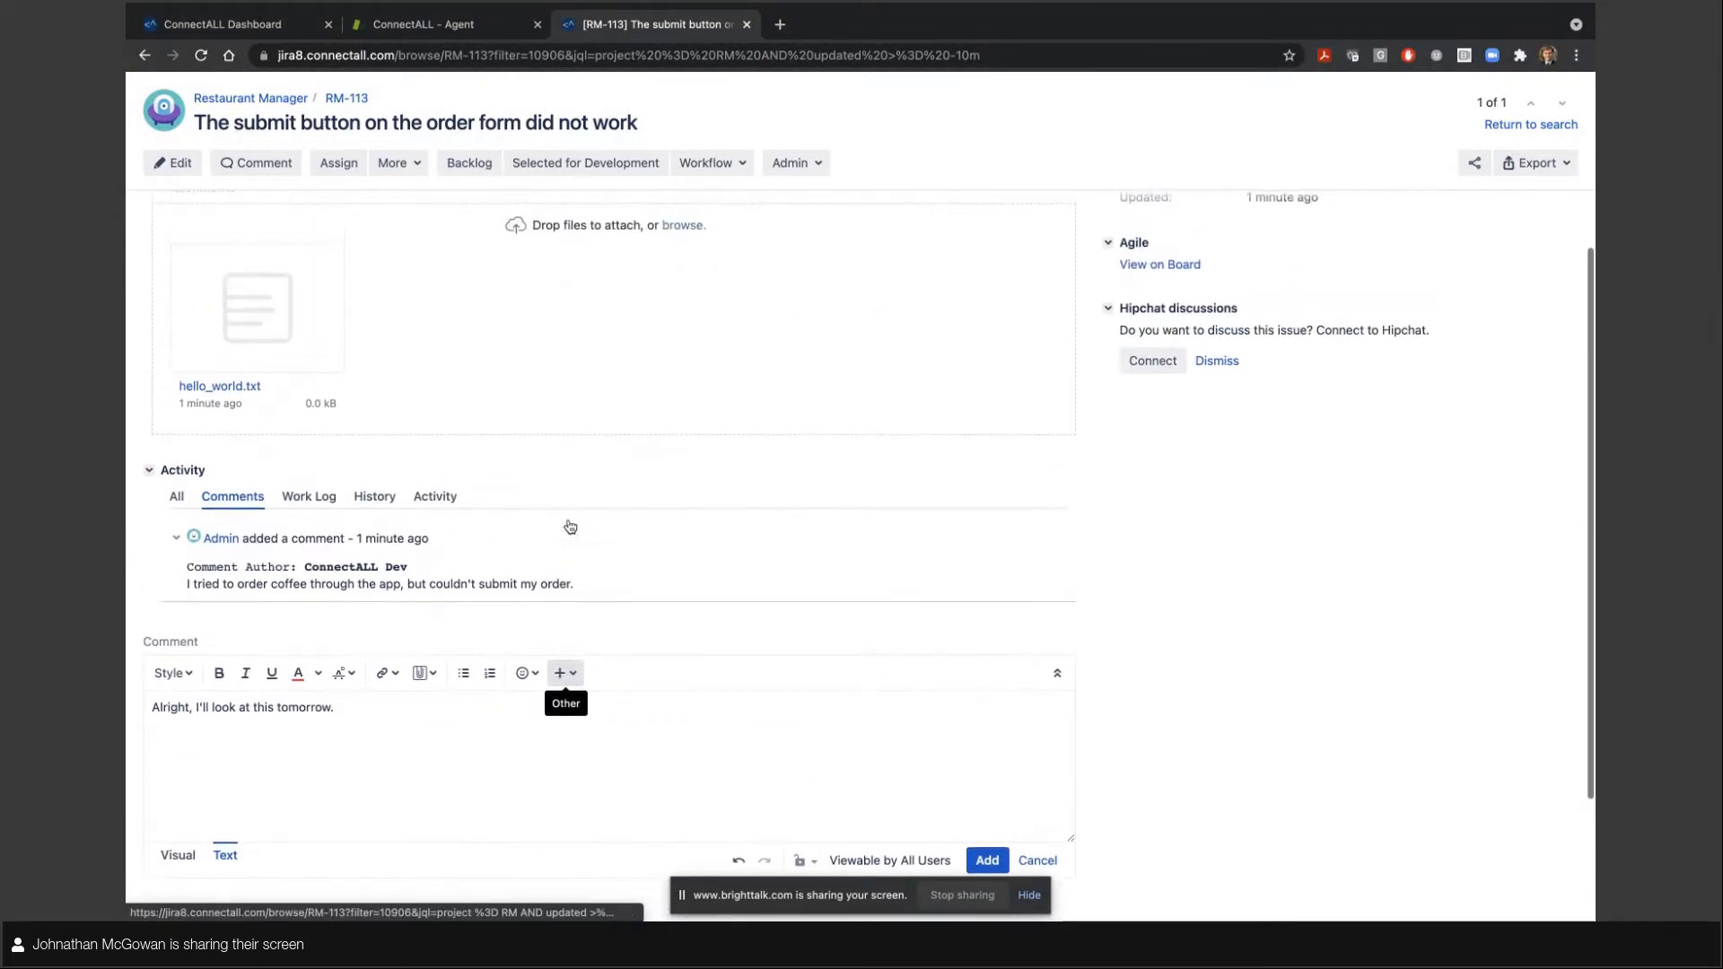
{"action": "left_click", "coordinate": [987, 861]}
Move the Jira issue to In Progress and return to the ConnectALL dashboard to check the sync log.
{"action": "left_click", "coordinate": [711, 162]}
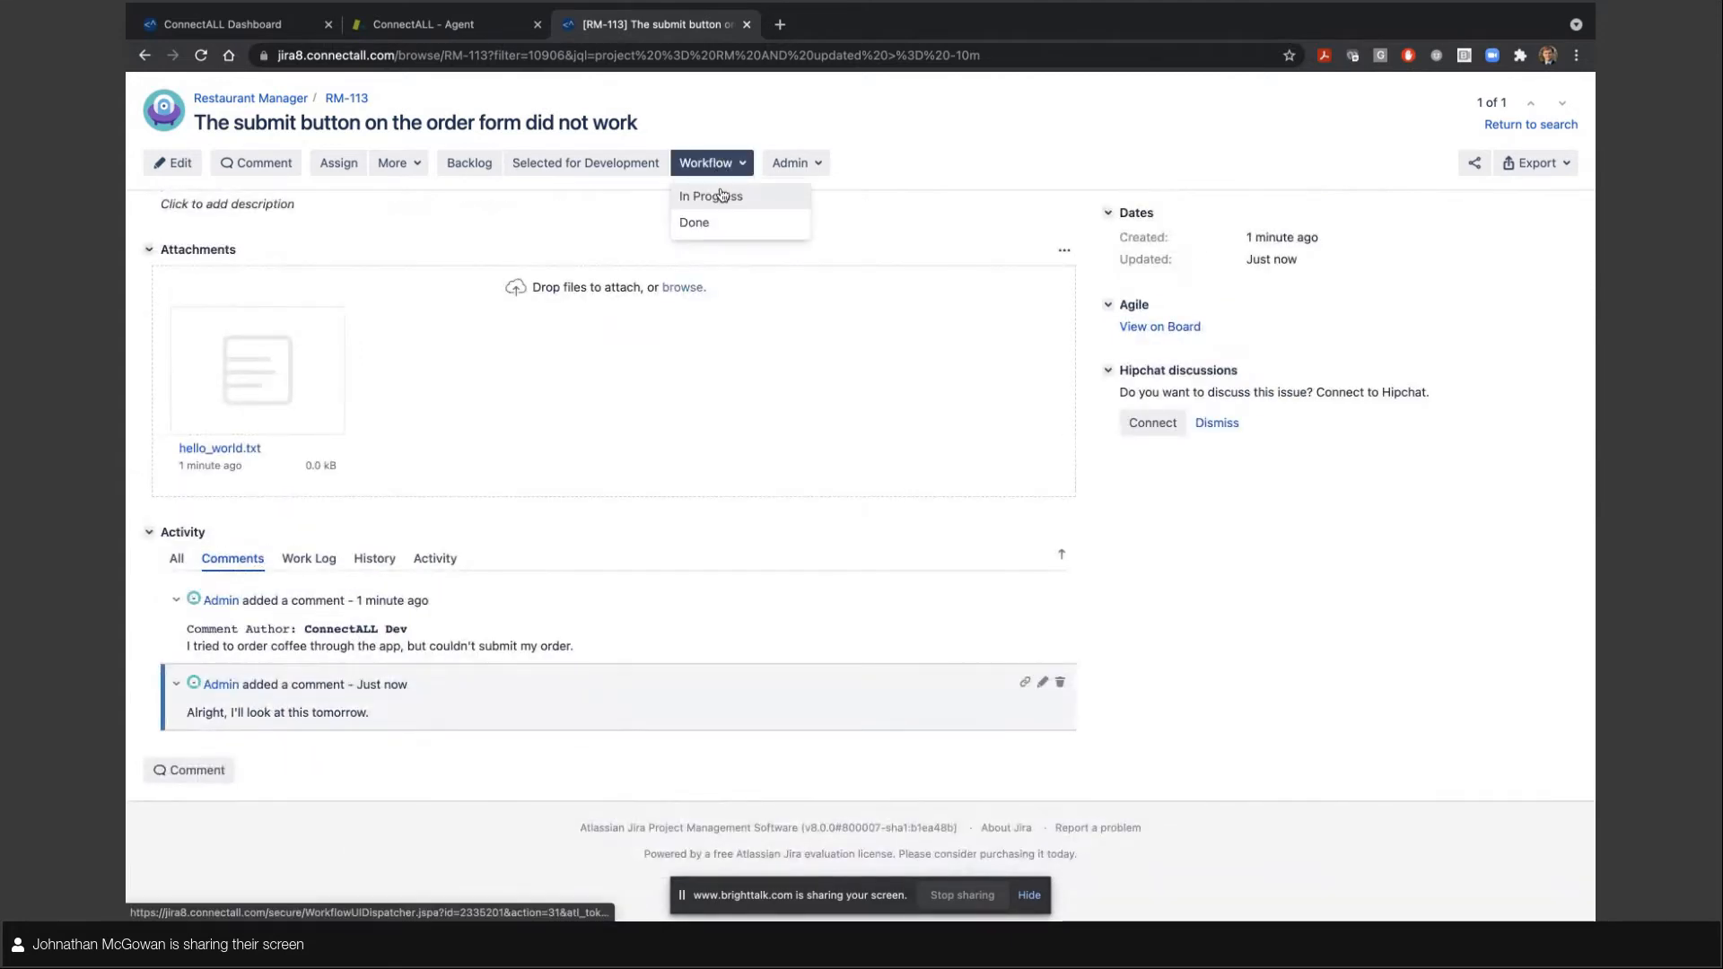
{"action": "left_click", "coordinate": [720, 189]}
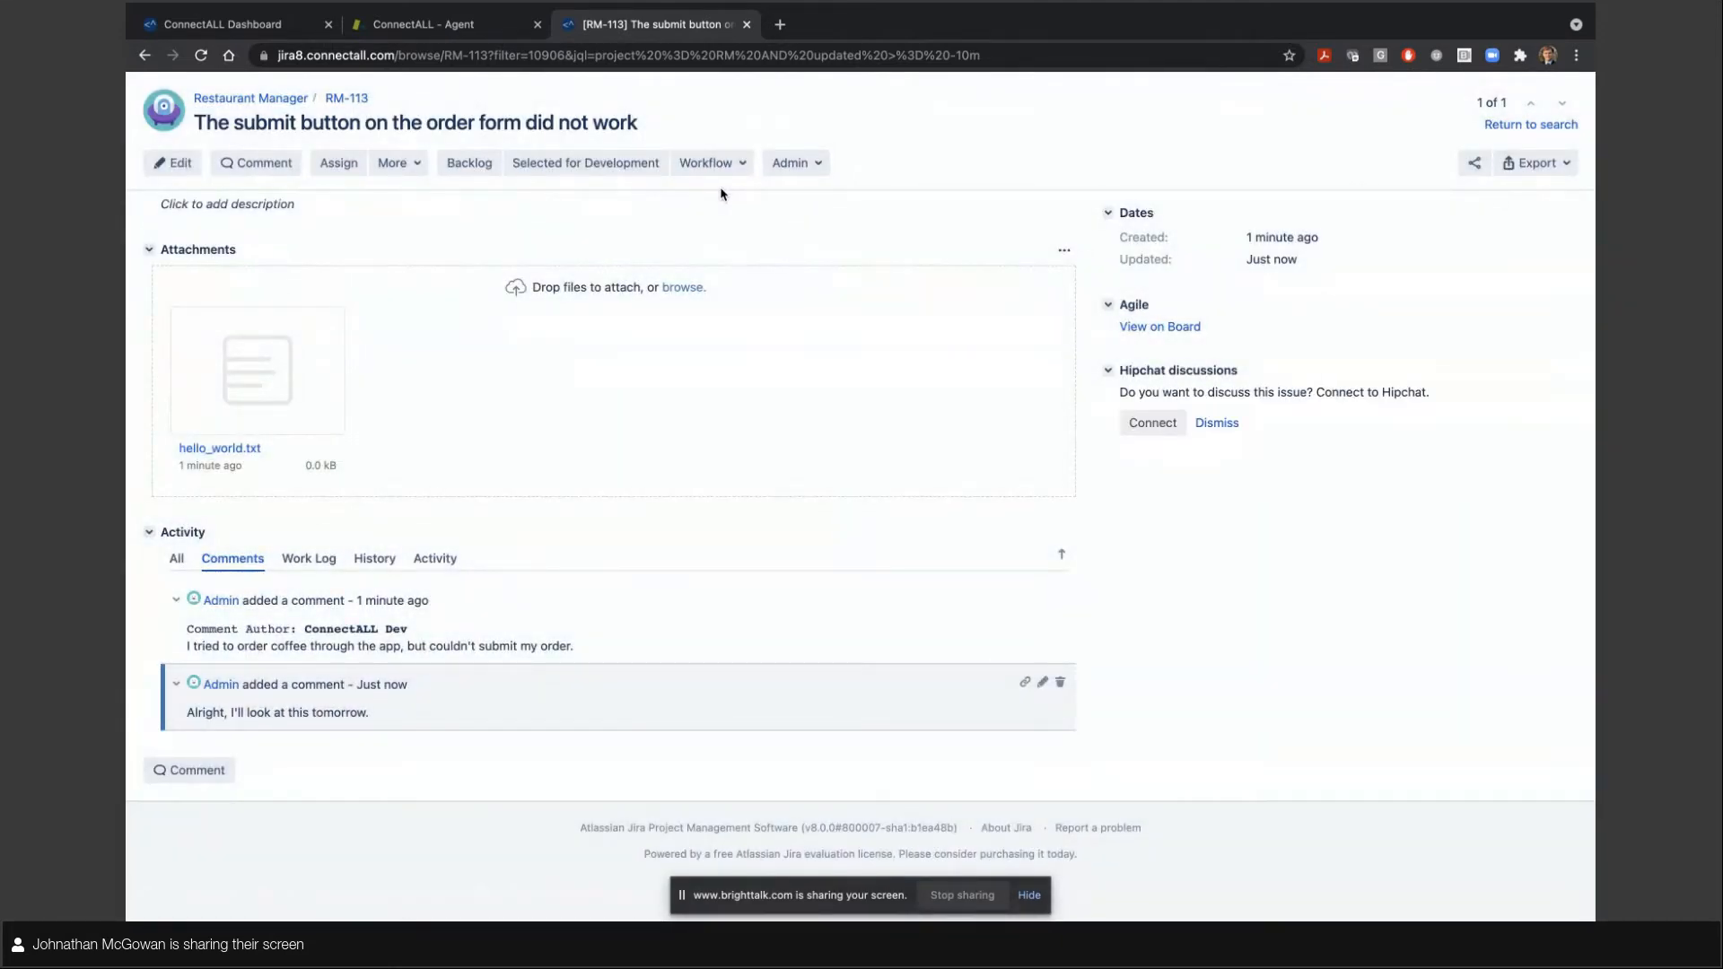
{"action": "scroll", "coordinate": [841, 269], "scroll_direction": "up", "scroll_amount": 3}
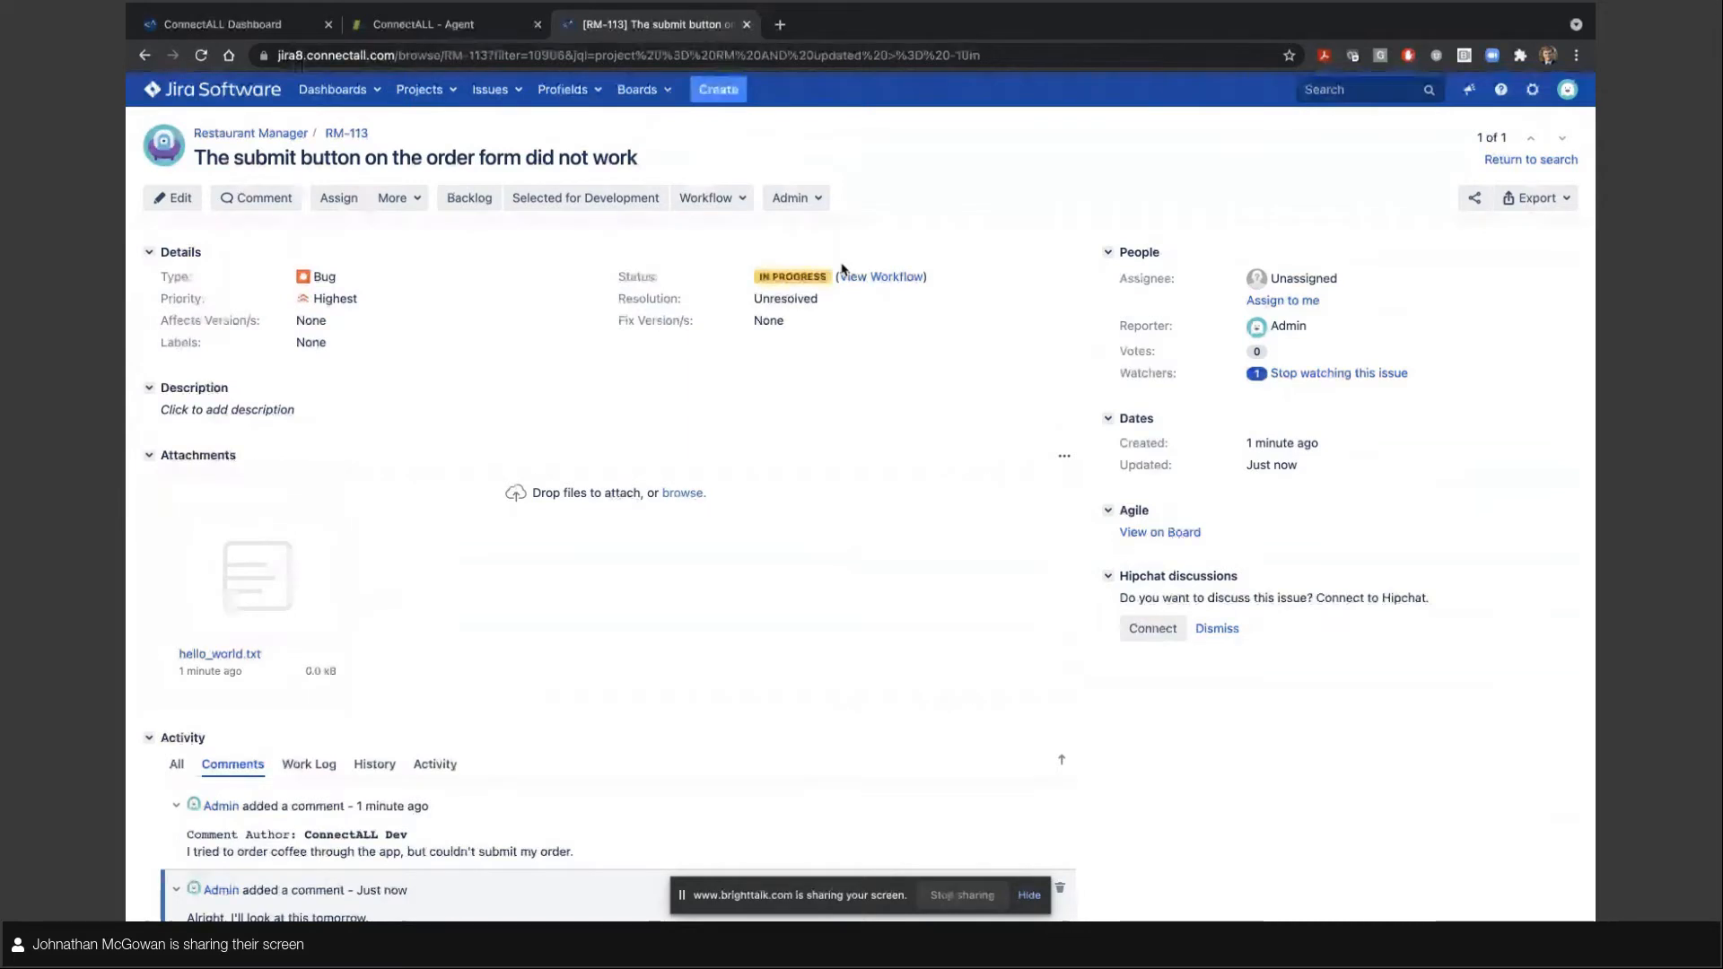
{"action": "left_click", "coordinate": [231, 27]}
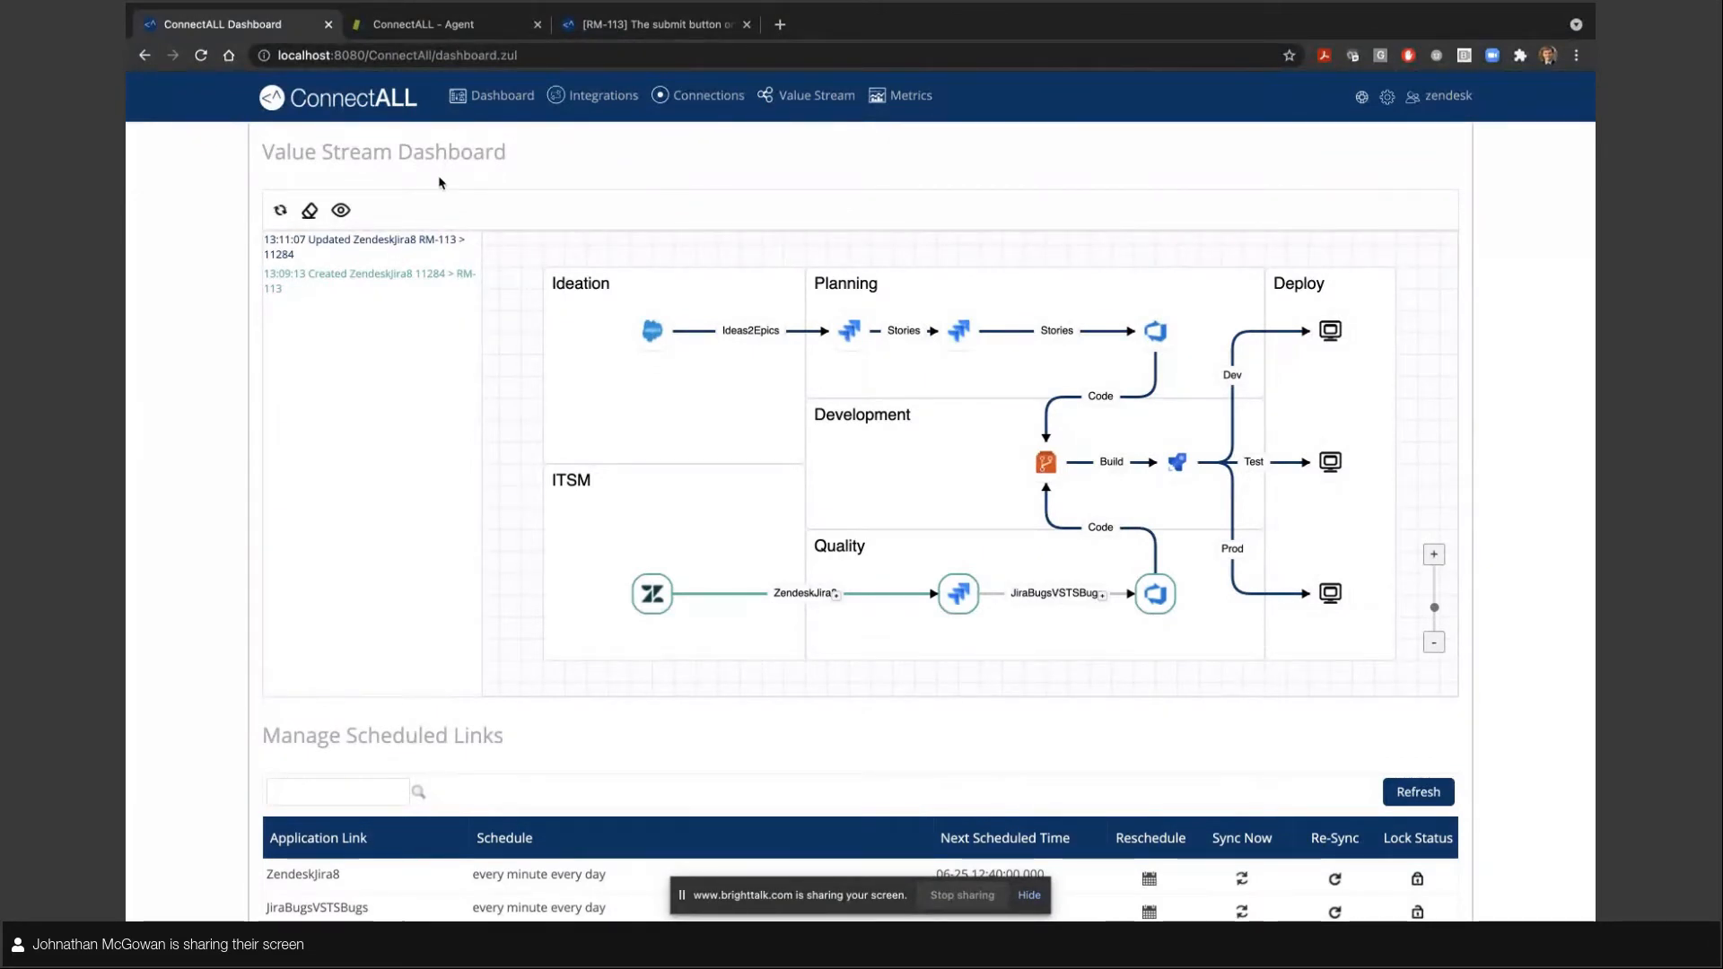
Check the Zendesk incident ticket for the comment and status synced from Jira, and return to the ConnectALL dashboard.
{"action": "left_click", "coordinate": [490, 30]}
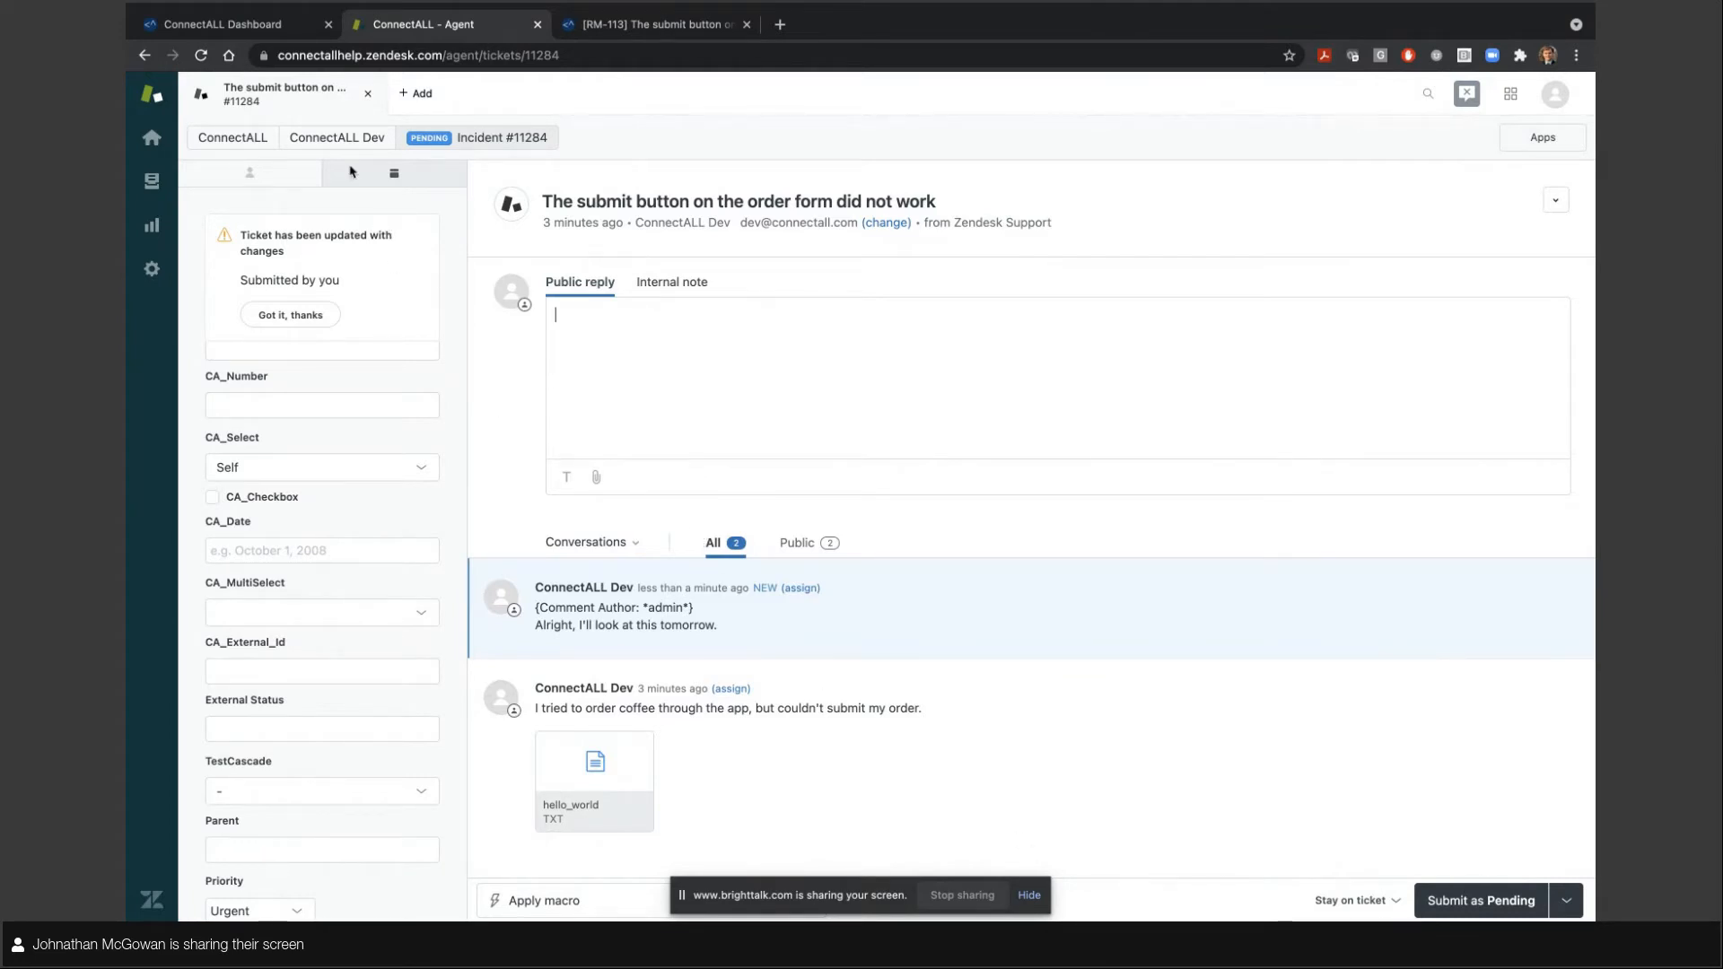
{"action": "left_click", "coordinate": [233, 25]}
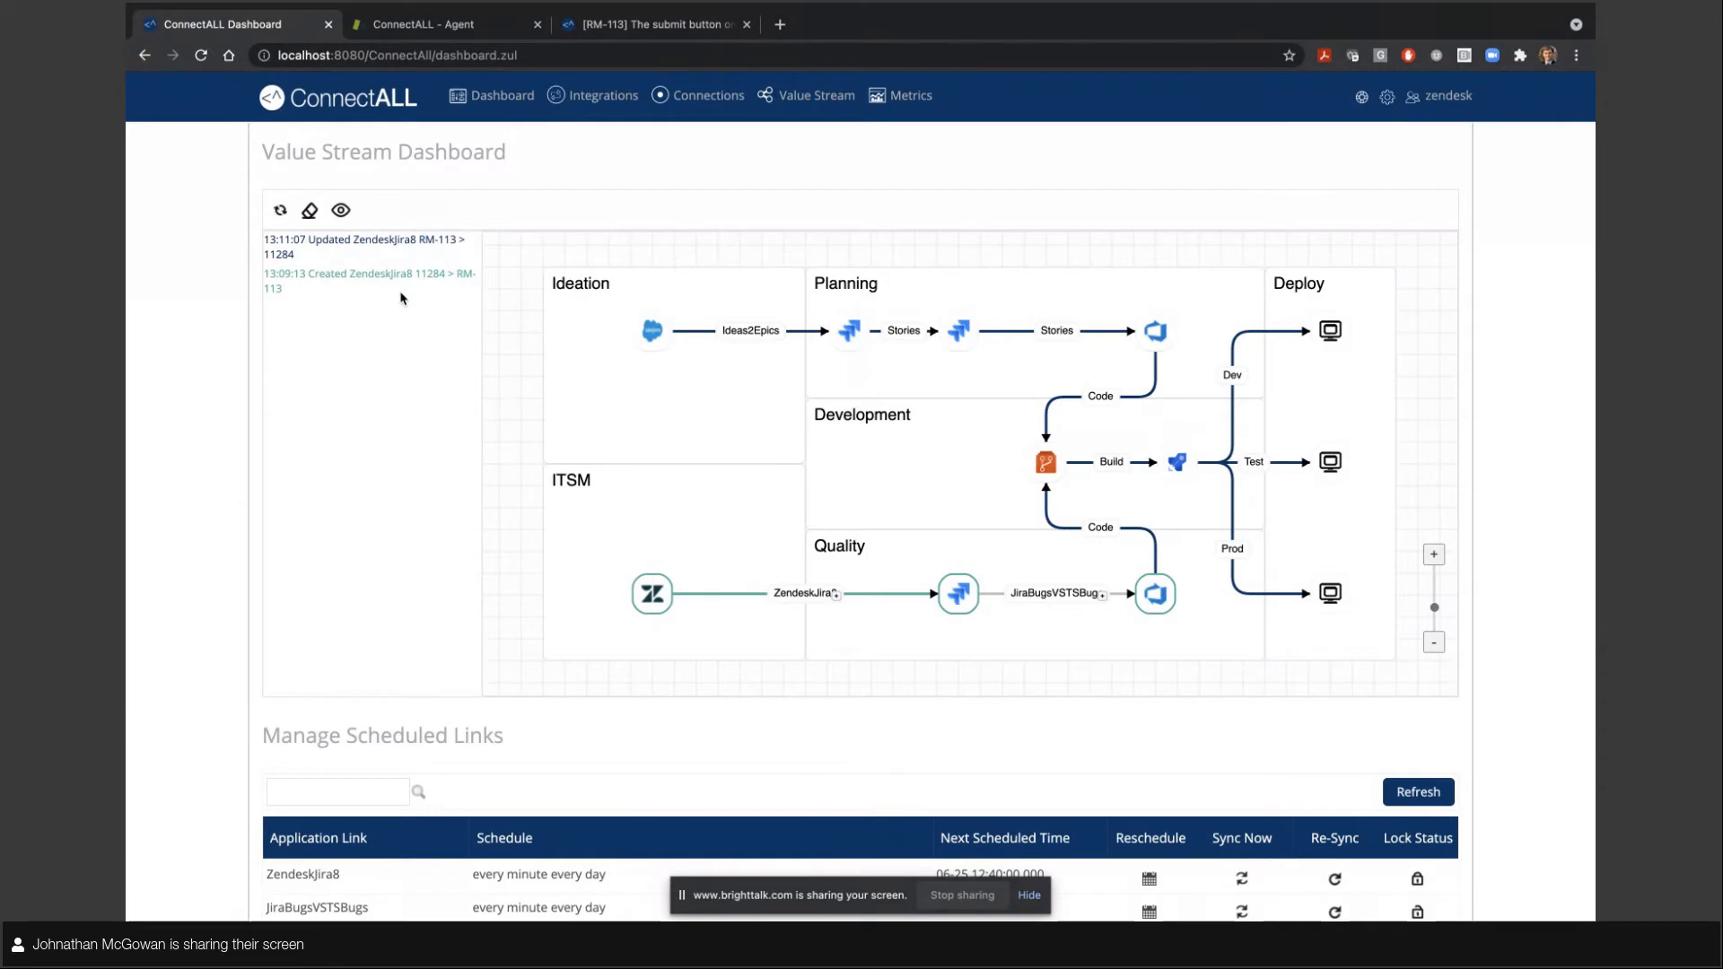
Examine the ZendeskJira8 link's record chart, its flow and additional properties and field mappings, and return to the Value Stream Dashboard.
{"action": "left_click", "coordinate": [834, 597]}
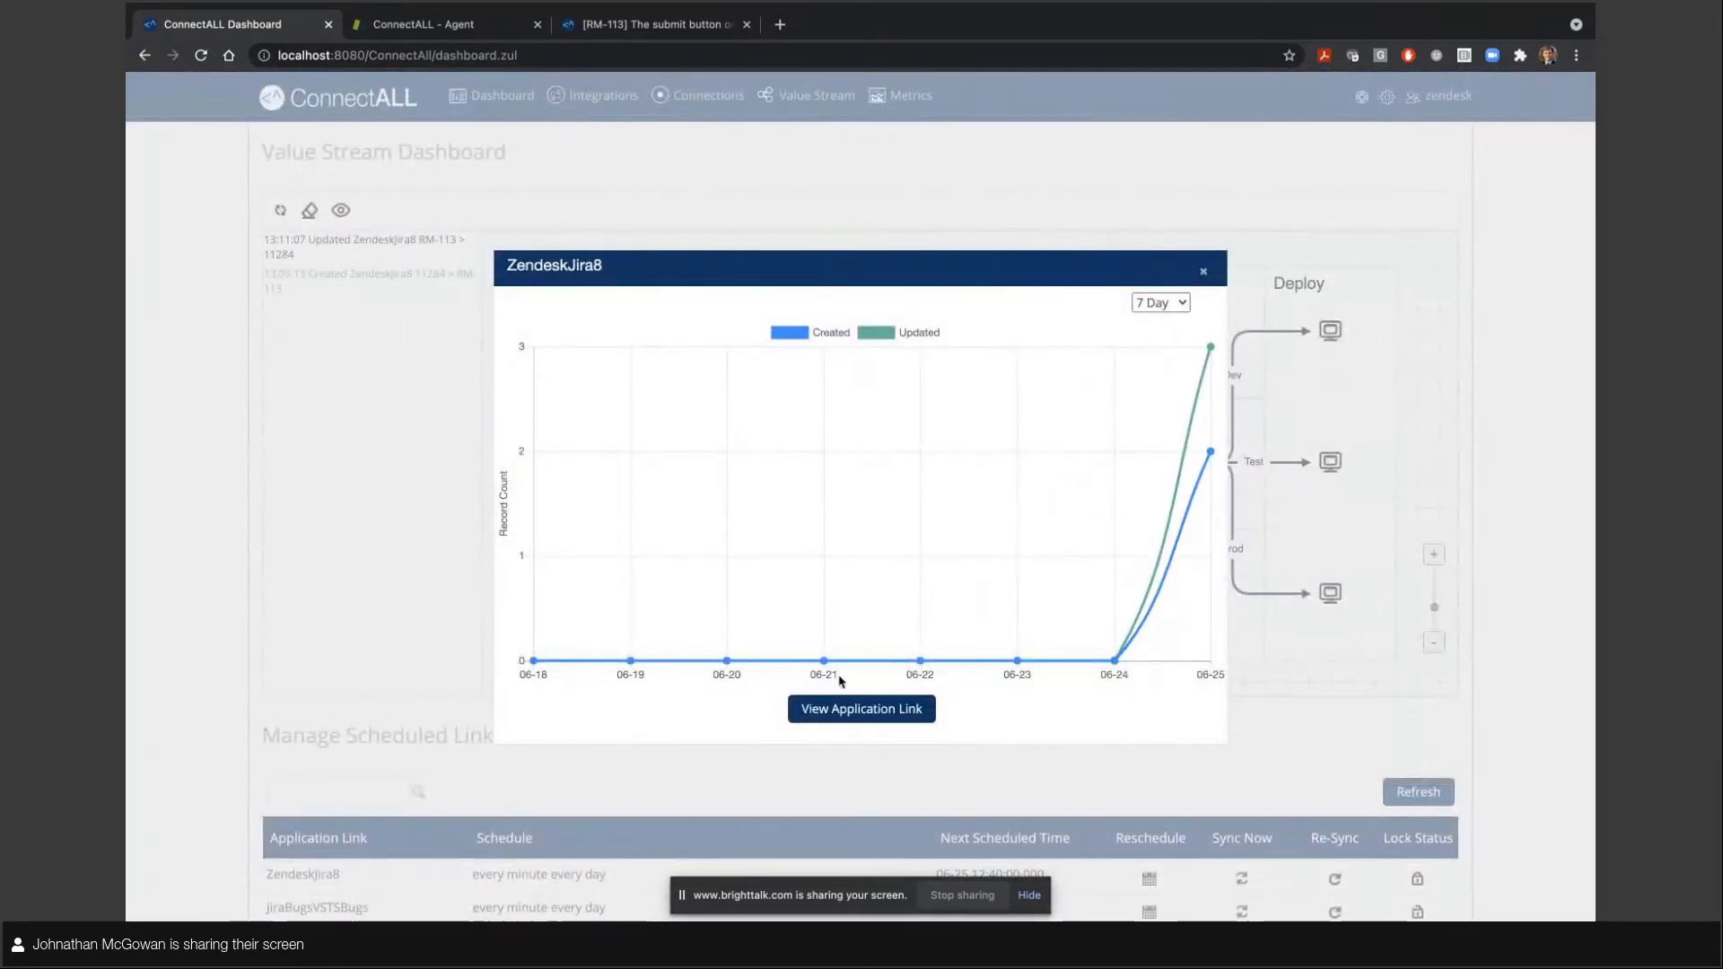
{"action": "left_click", "coordinate": [821, 709]}
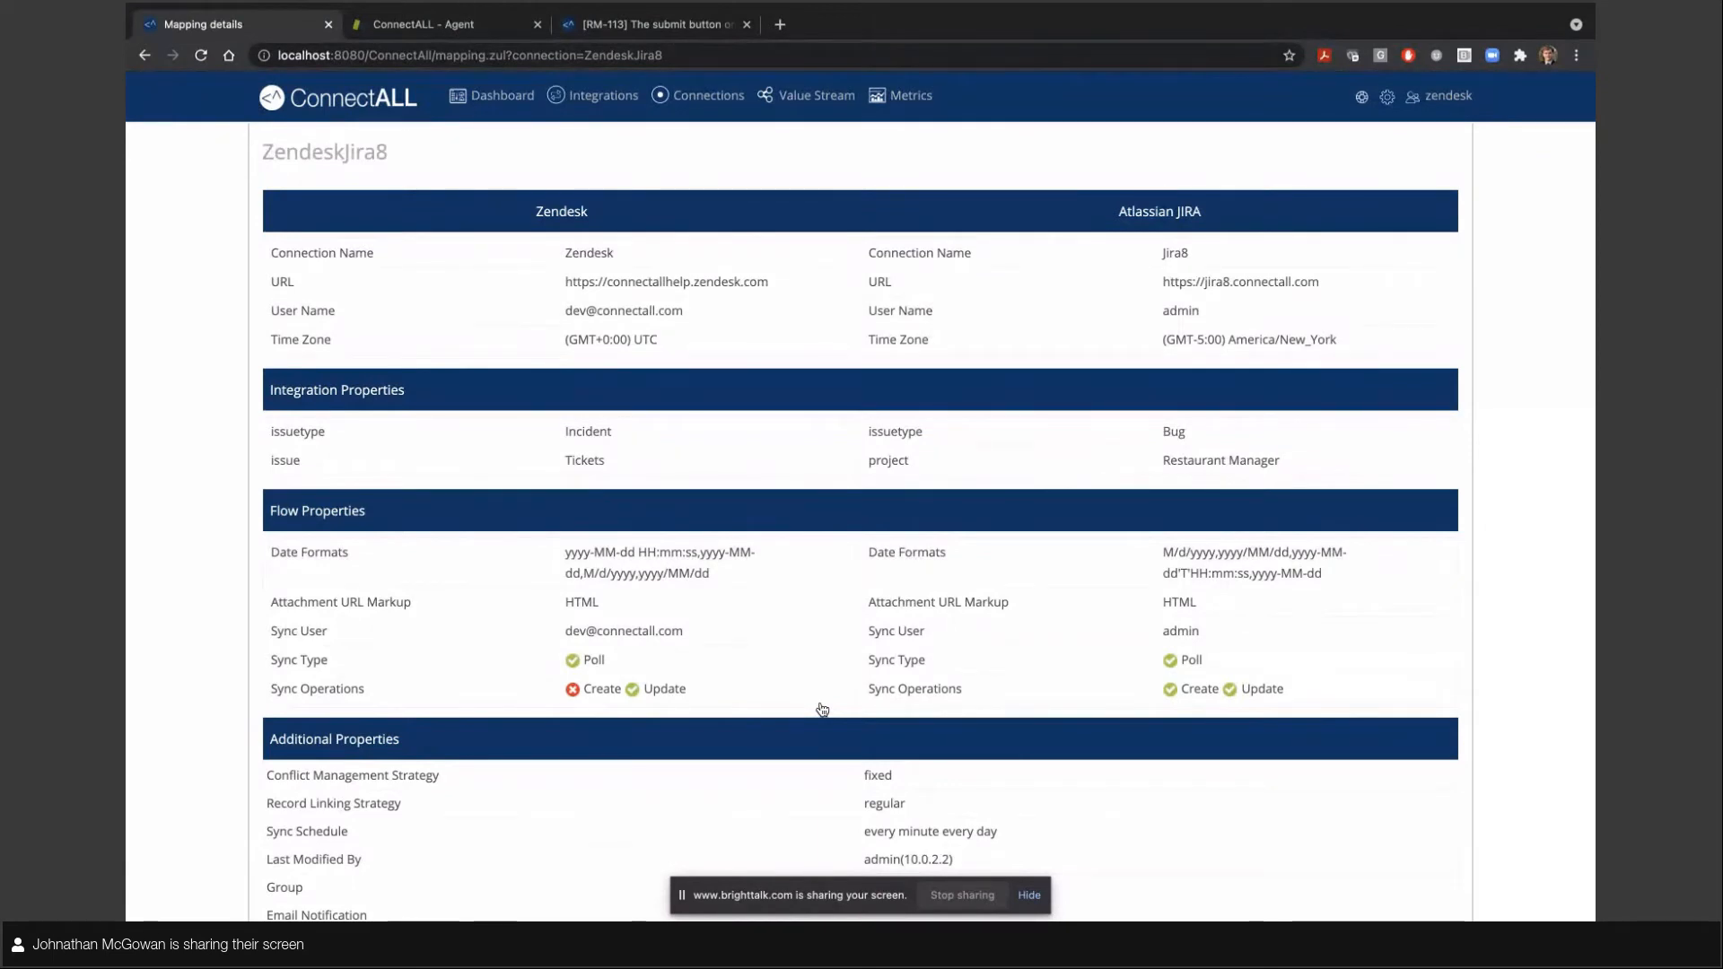
{"action": "scroll", "coordinate": [822, 709], "scroll_direction": "down", "scroll_amount": 3}
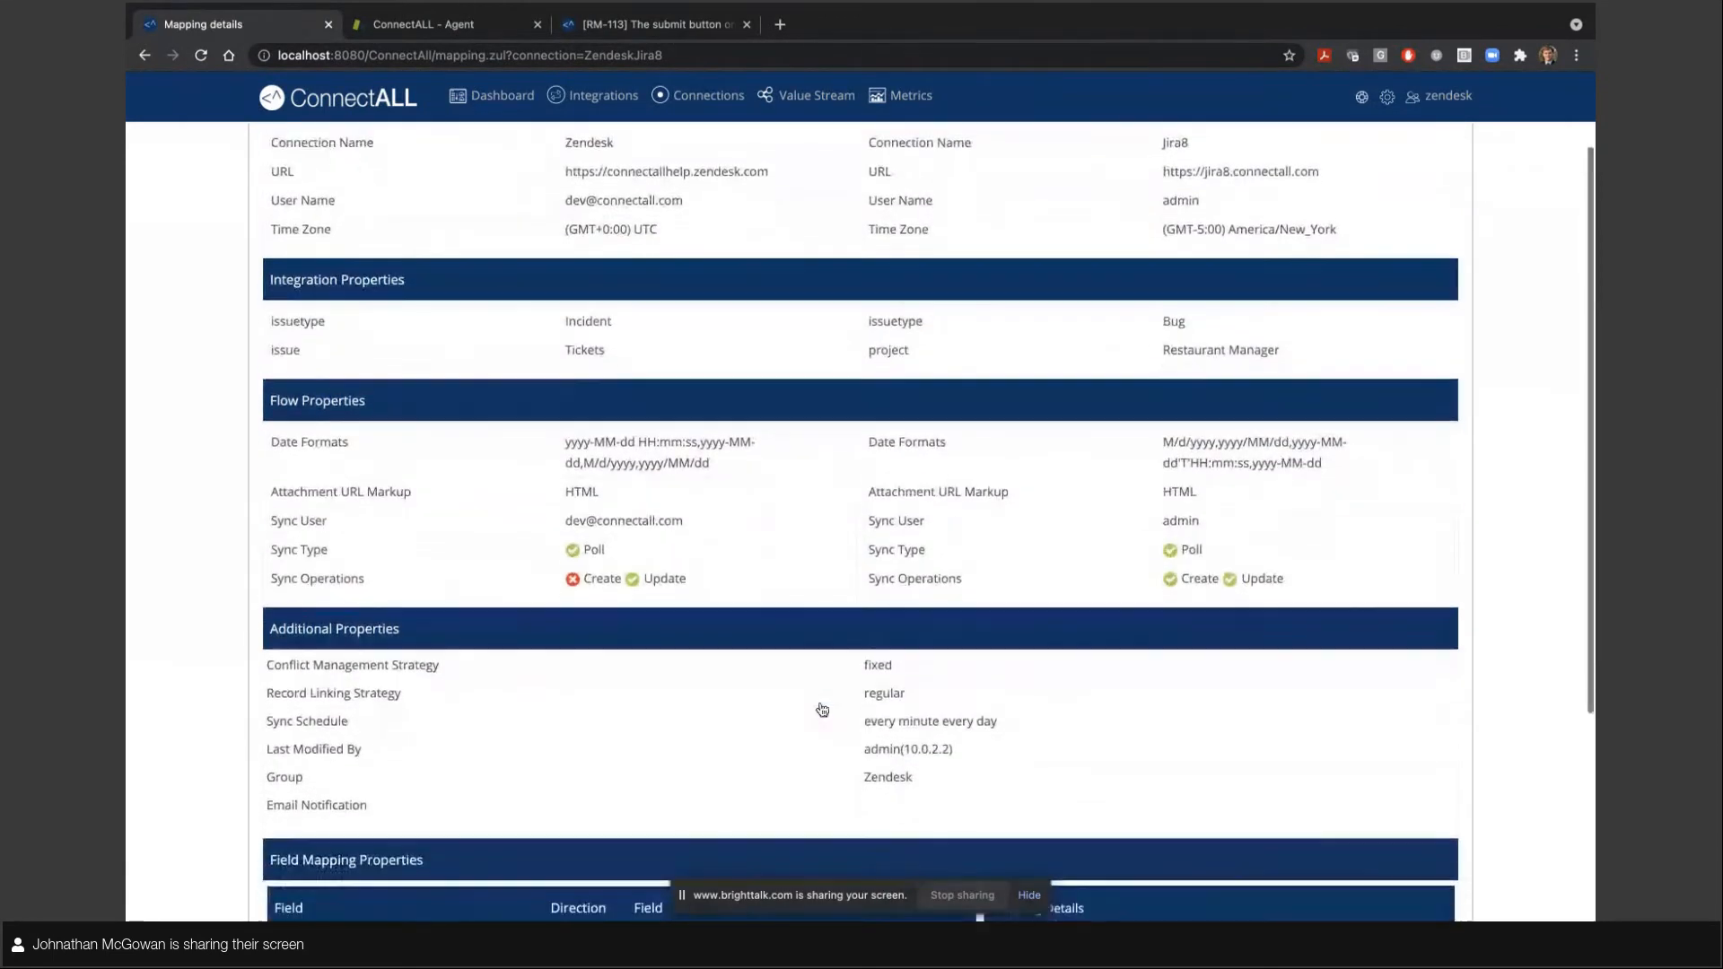
{"action": "scroll", "coordinate": [822, 710], "scroll_direction": "down", "scroll_amount": 2}
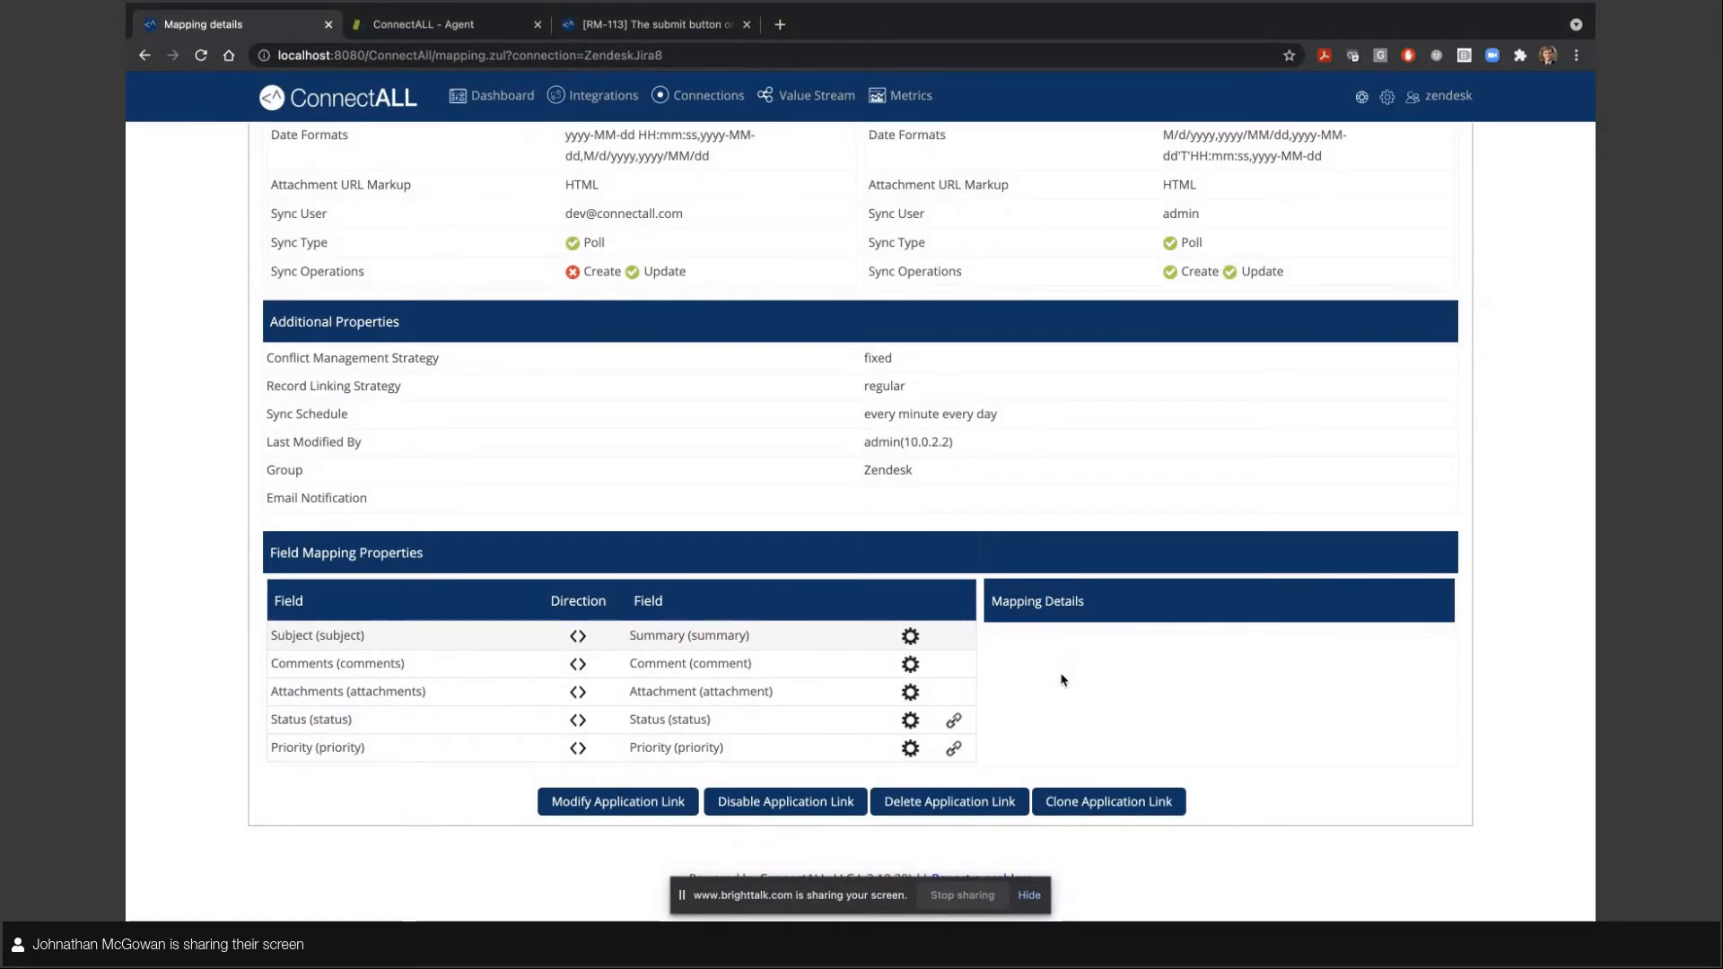
{"action": "left_click", "coordinate": [507, 106]}
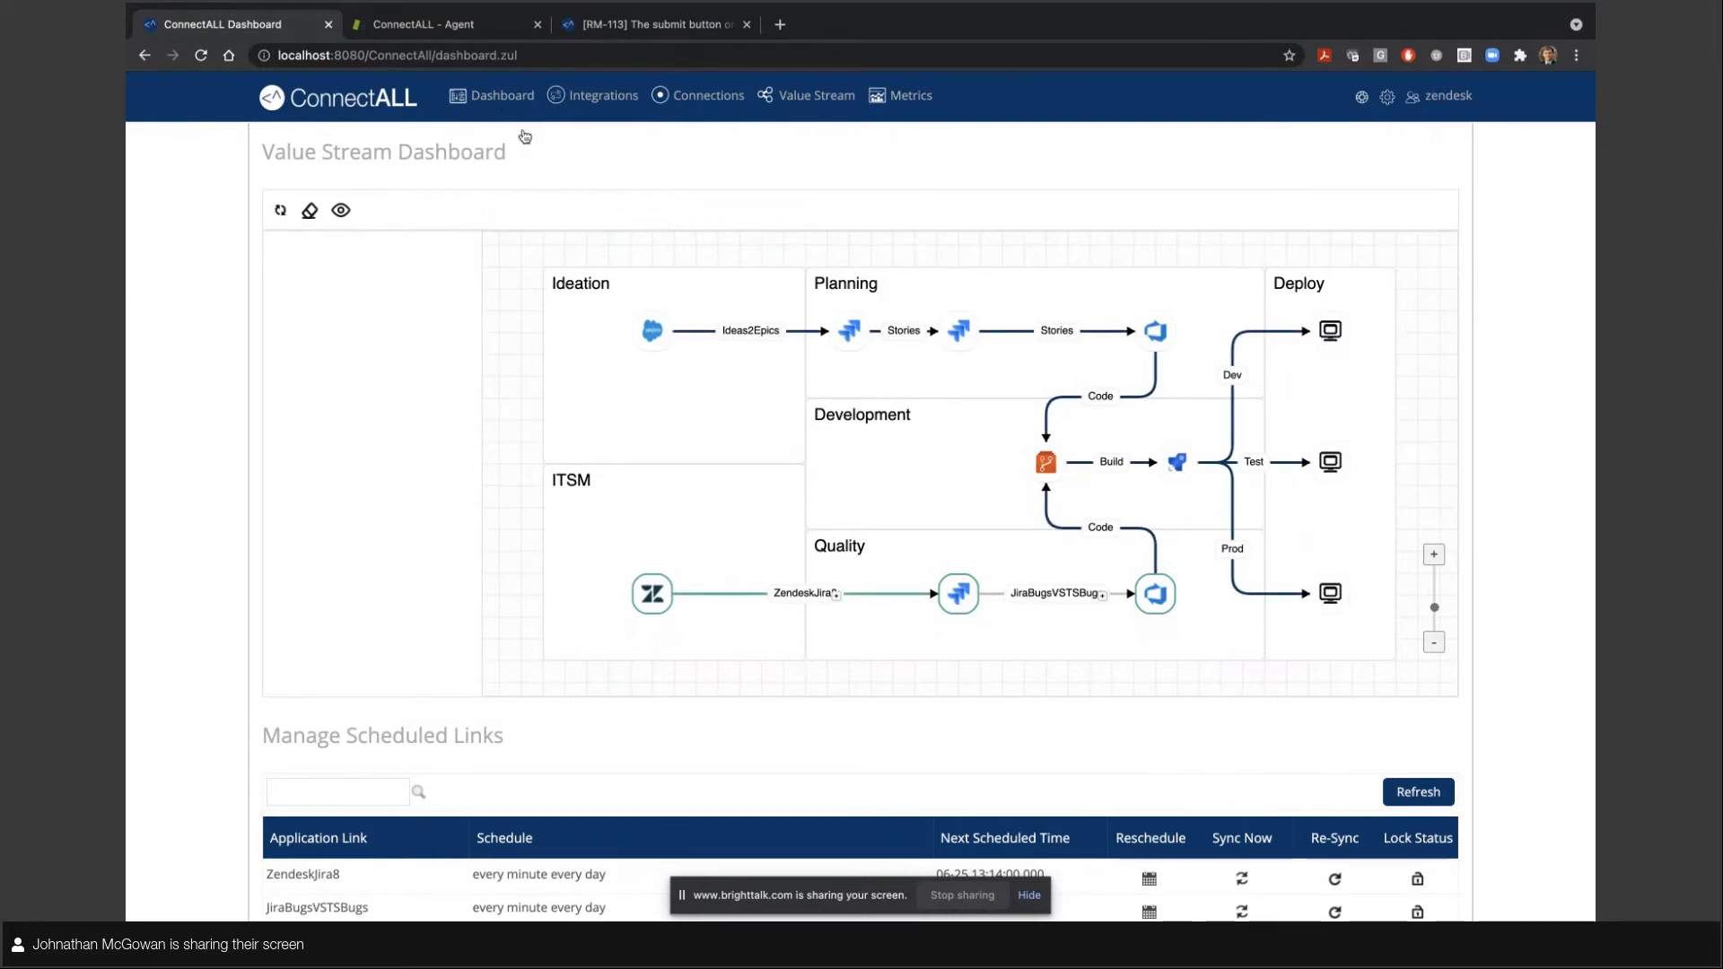
{"action": "left_click", "coordinate": [938, 896]}
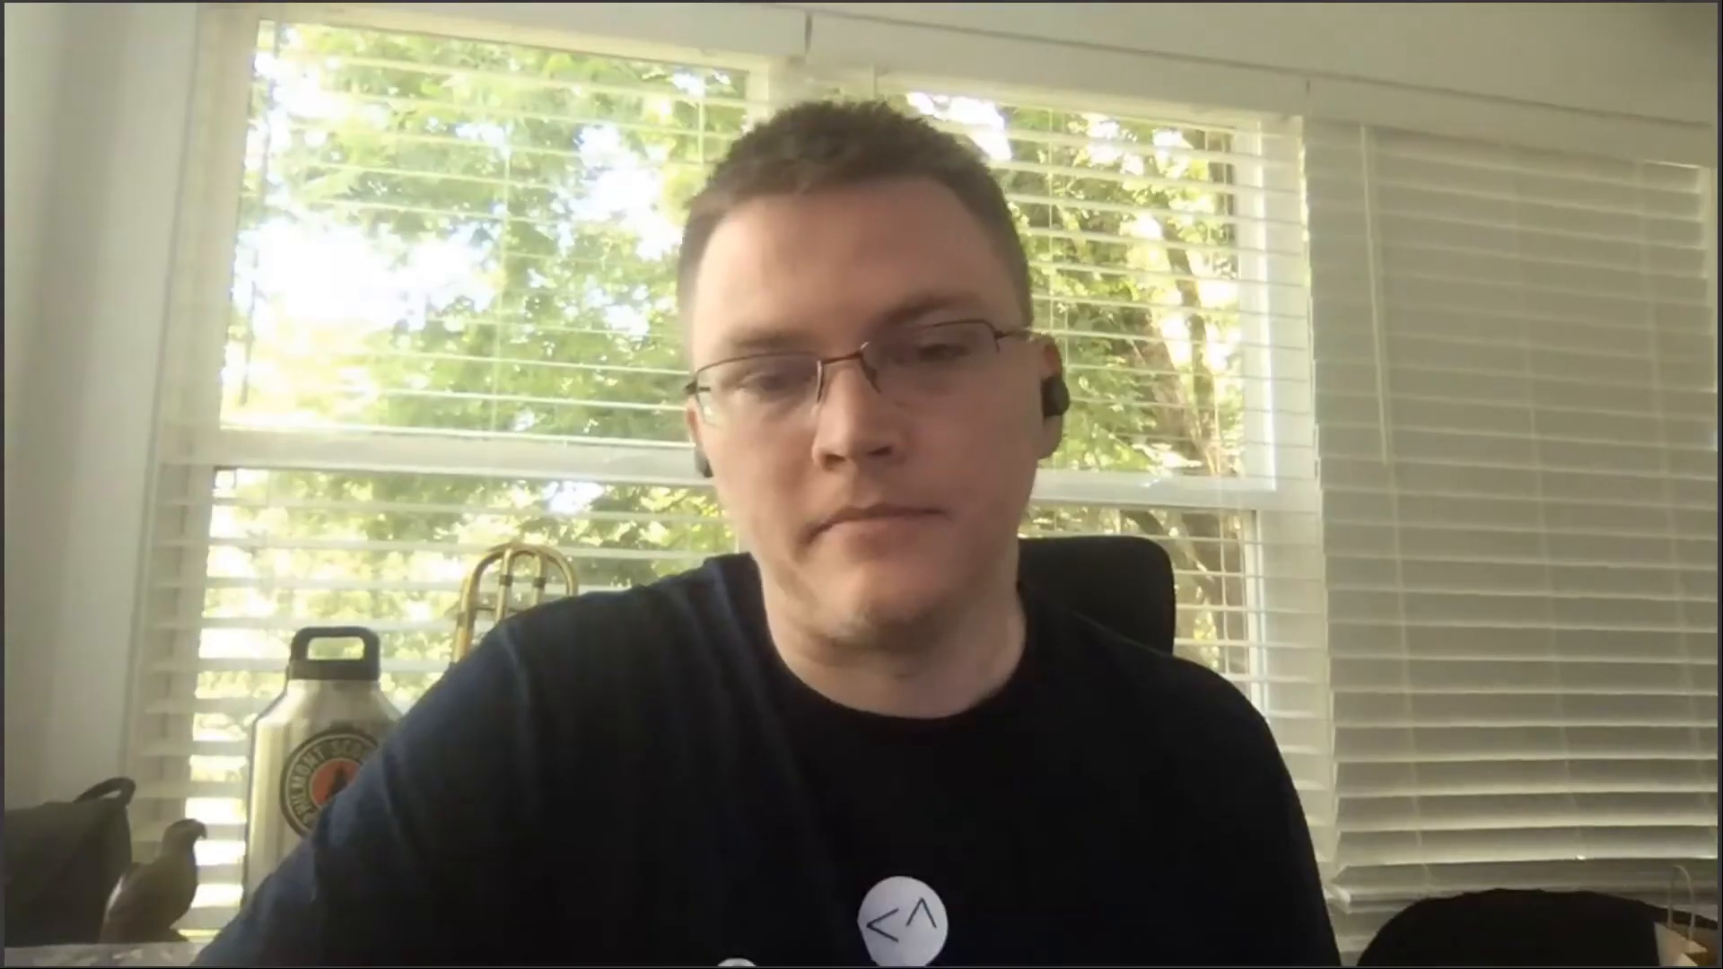